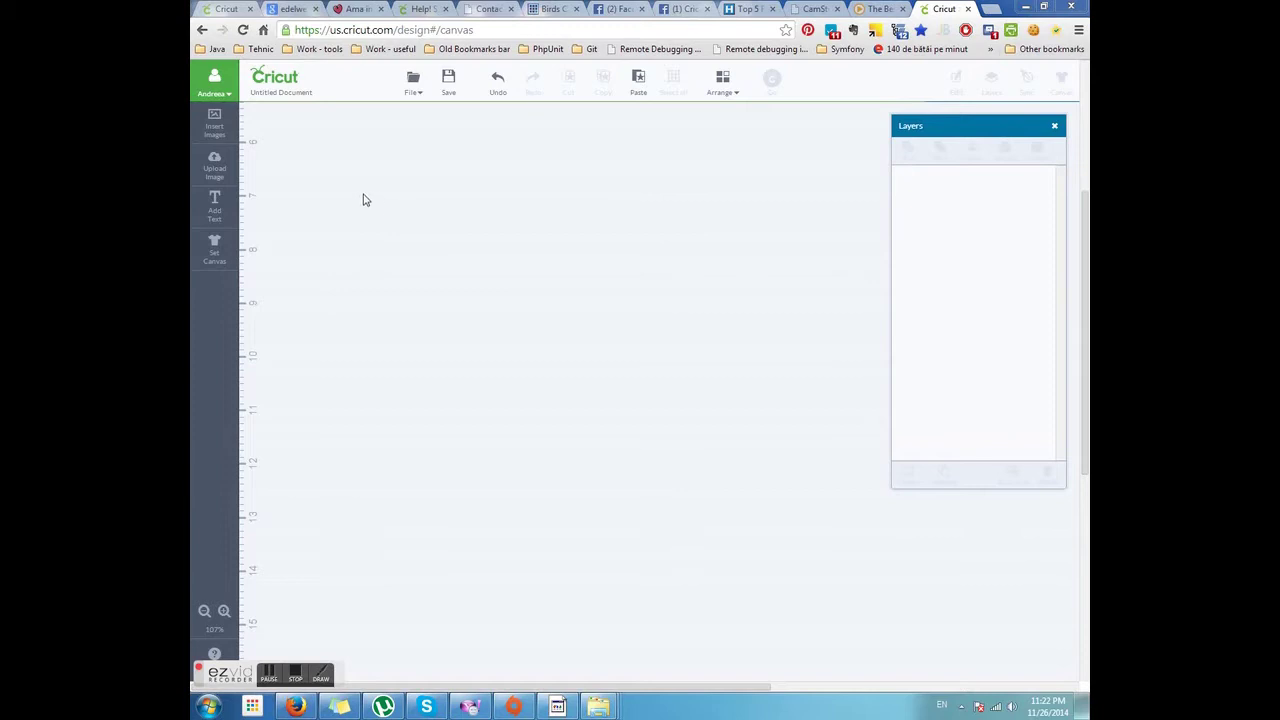
# - Insert the yellow Square Doily image from the doily search results and enlarge it to about 4.5 inches square
pyautogui.click(216, 126)
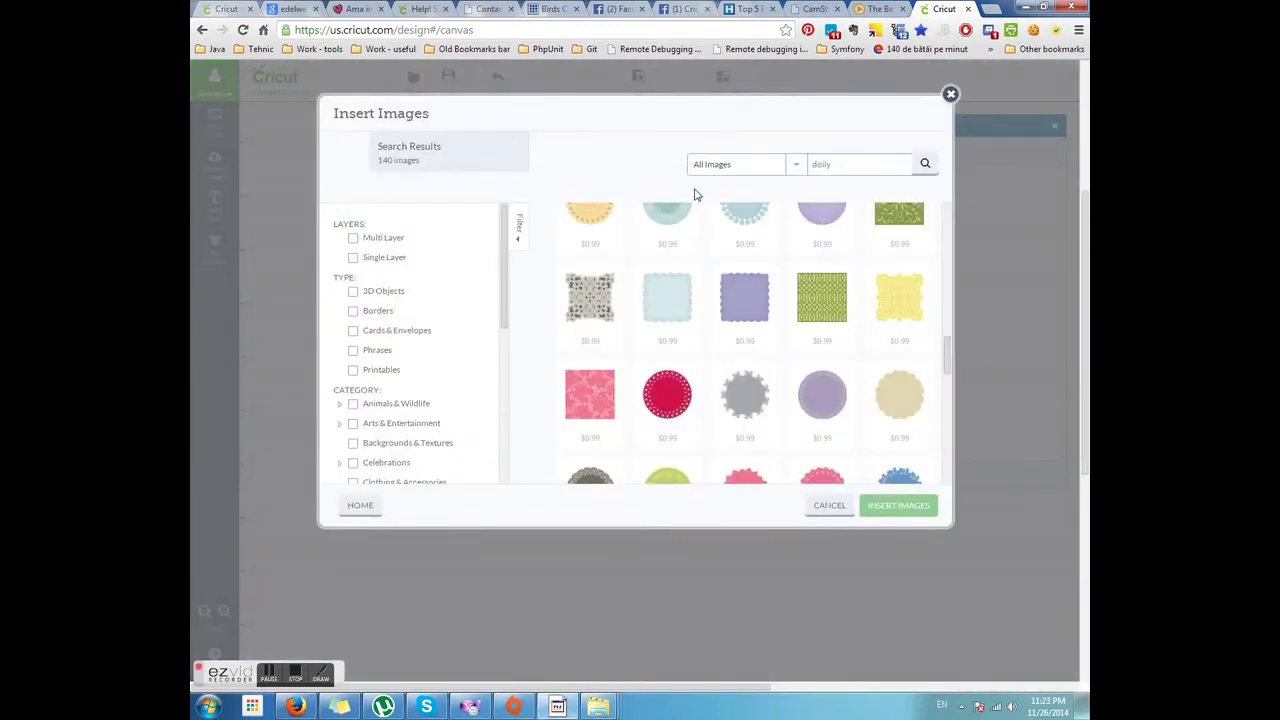
pyautogui.moveTo(684, 298)
pyautogui.moveTo(755, 406)
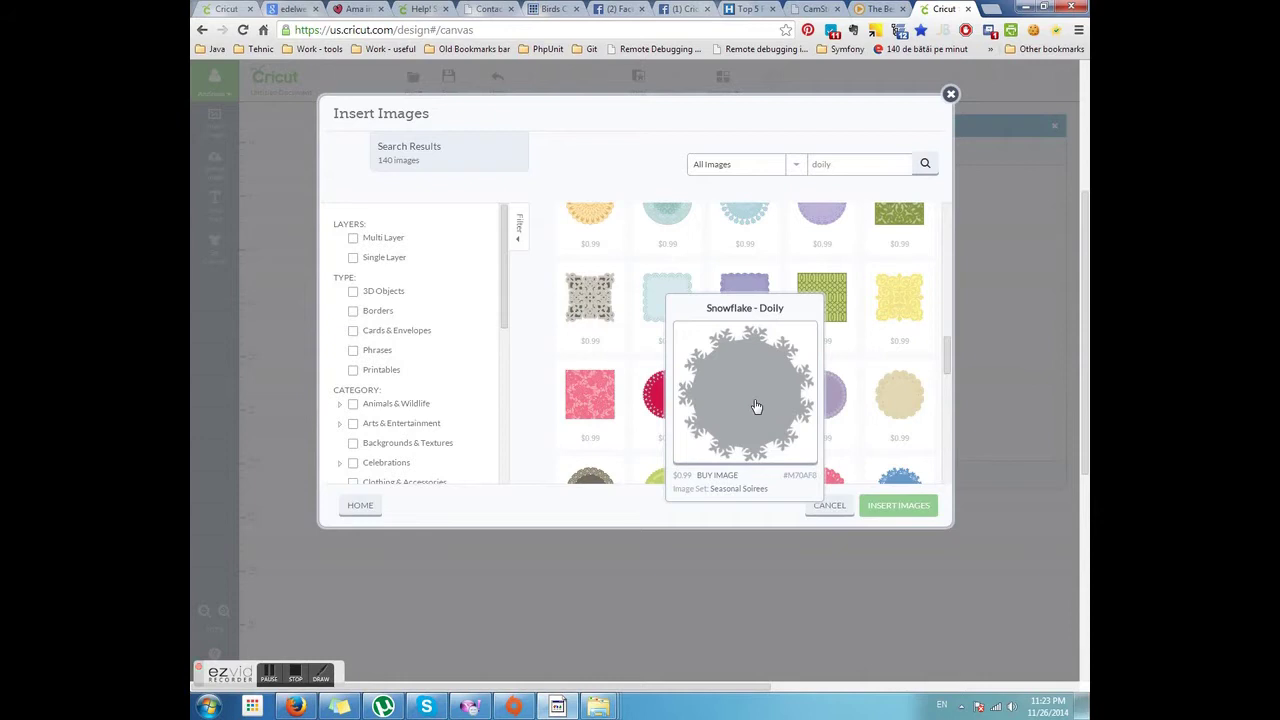
pyautogui.click(900, 289)
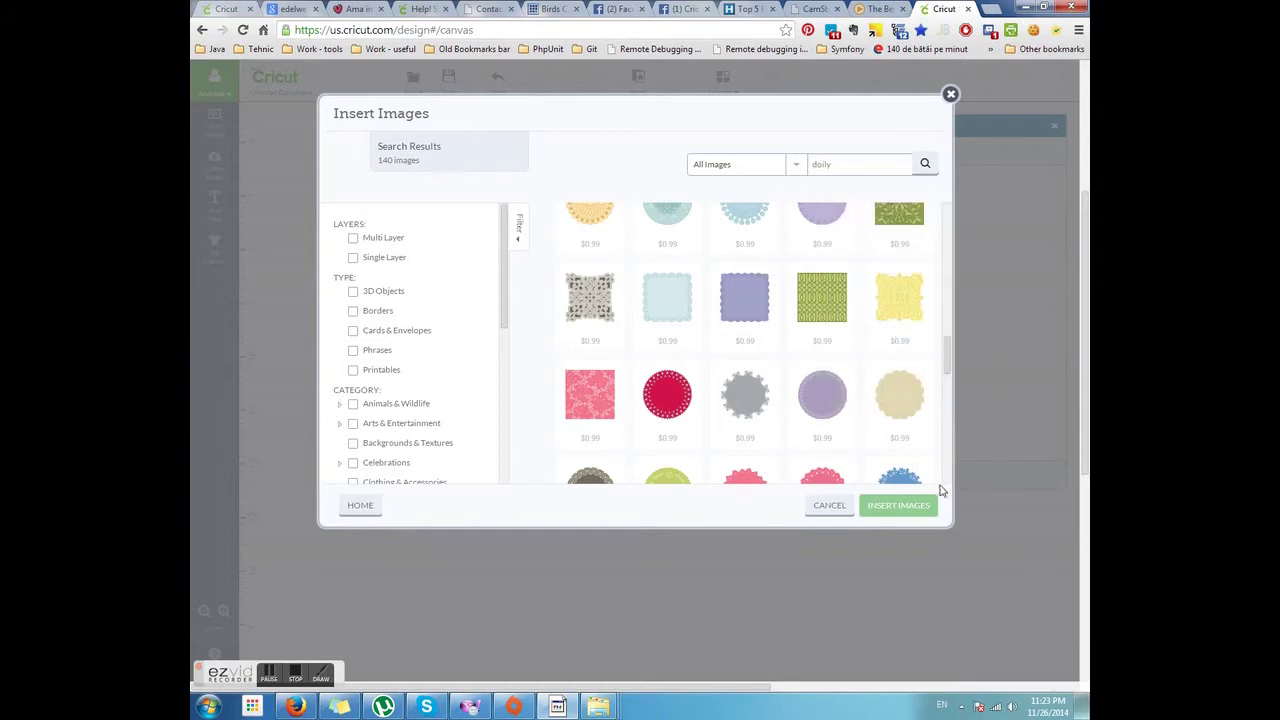
pyautogui.click(887, 294)
pyautogui.click(896, 510)
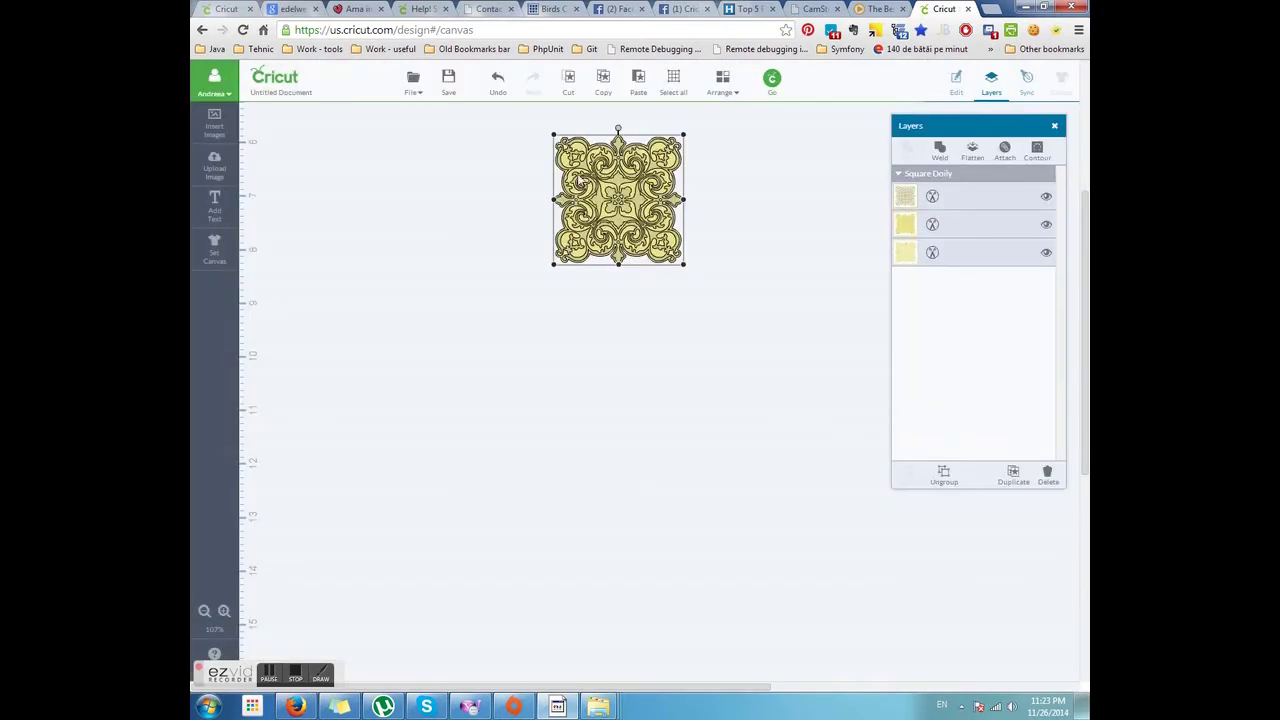
pyautogui.moveTo(556, 270); pyautogui.dragTo(348, 383)
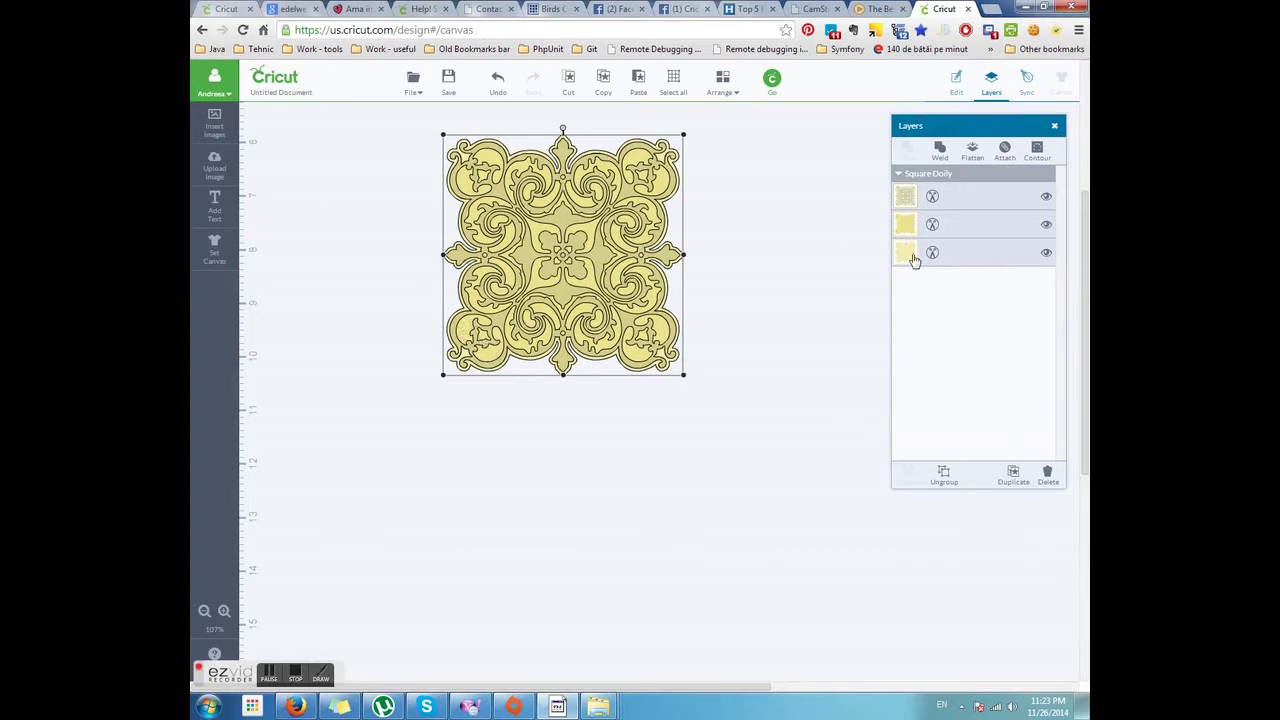
# - Hide the middle layer of the Square Doily and set the line type of its uppermost layer to Write
pyautogui.click(1046, 224)
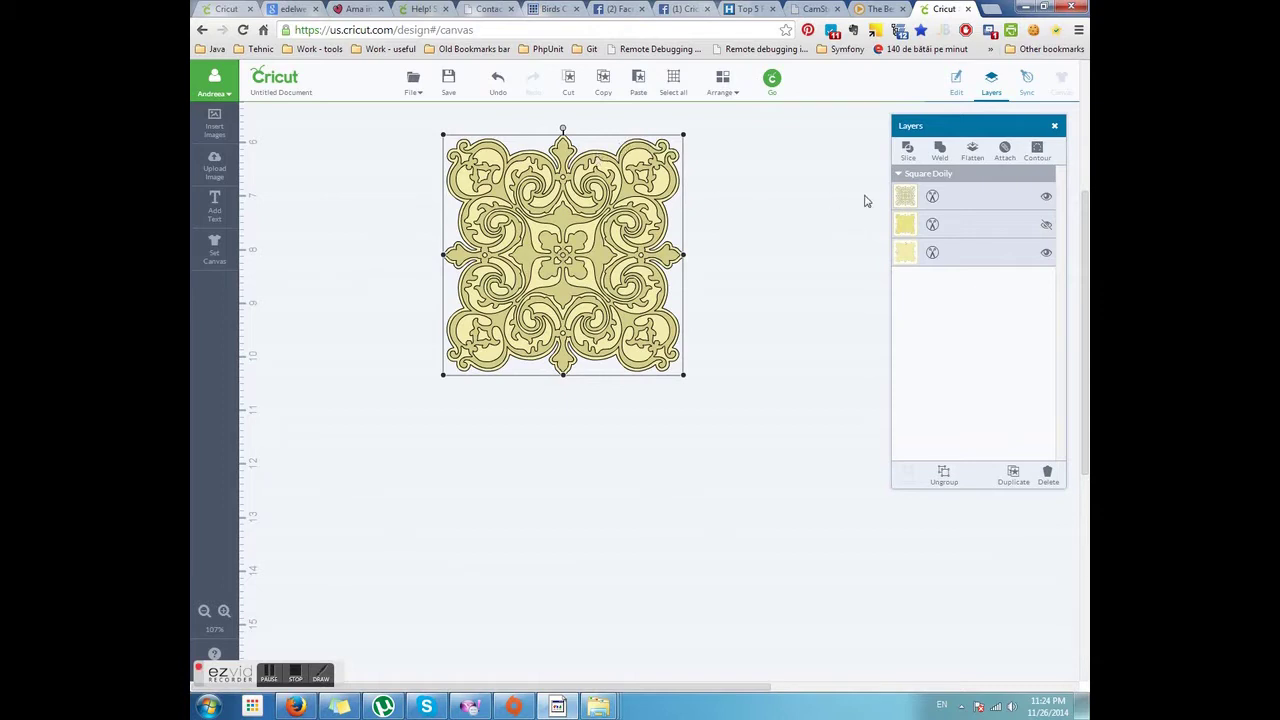
pyautogui.click(932, 199)
pyautogui.click(794, 148)
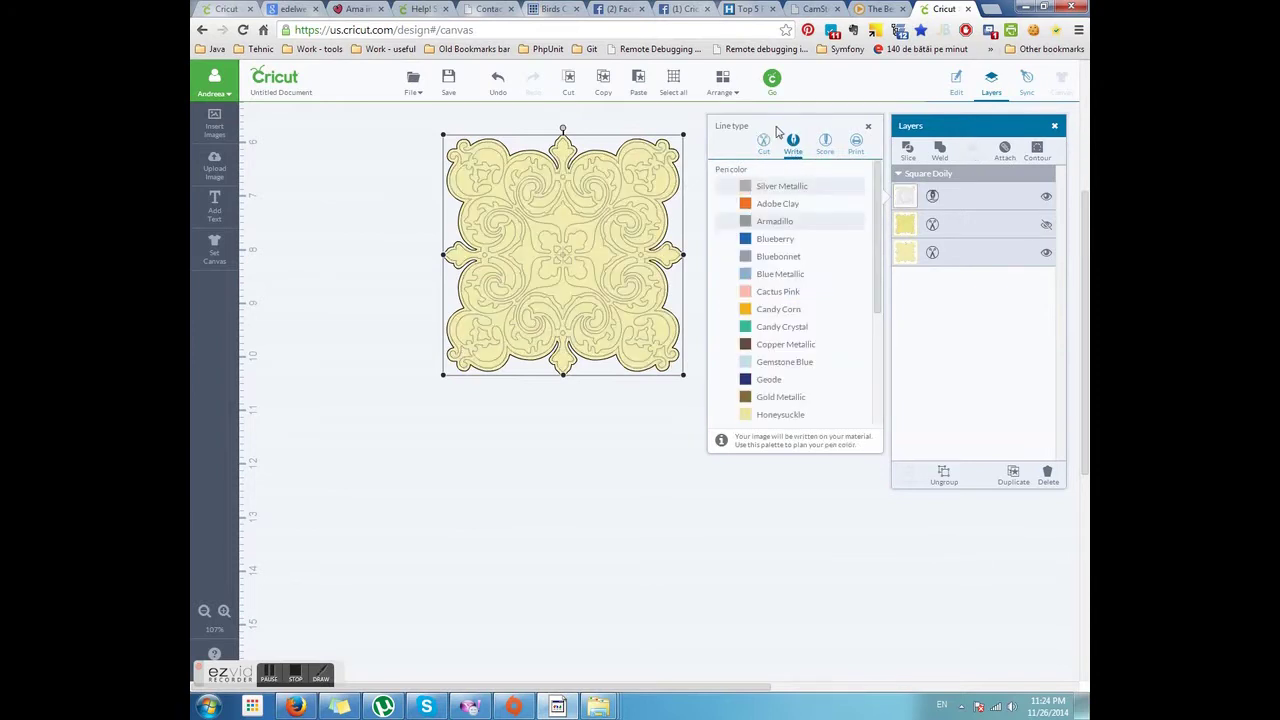
pyautogui.click(868, 127)
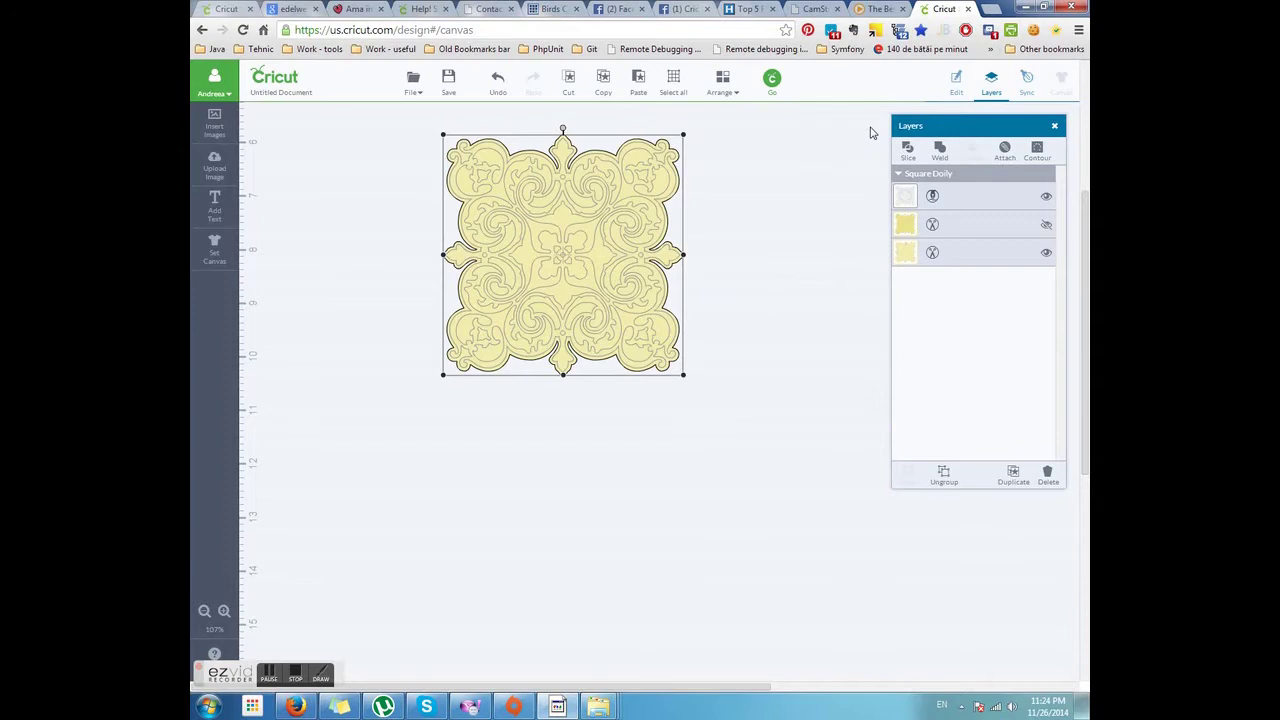
# - Preview the cutting mats and compare the cut mat with the write mat, returning to the canvas when done
pyautogui.click(772, 80)
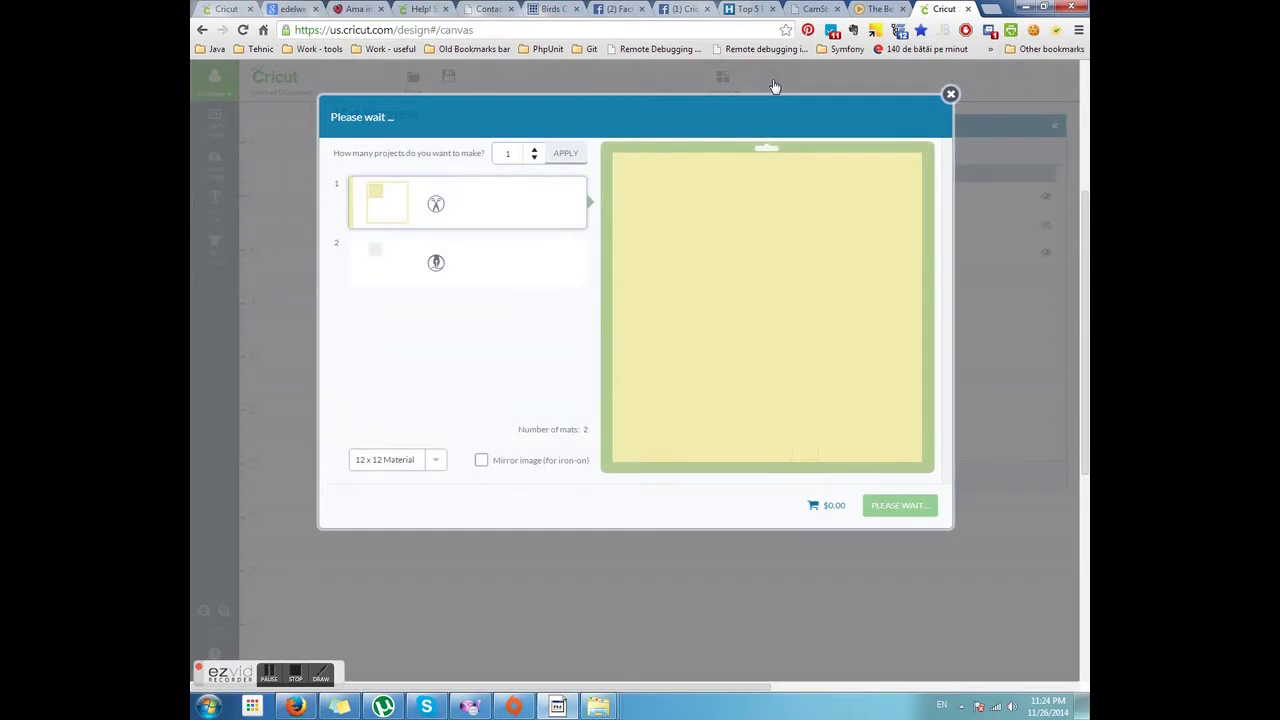
pyautogui.click(517, 266)
pyautogui.click(502, 219)
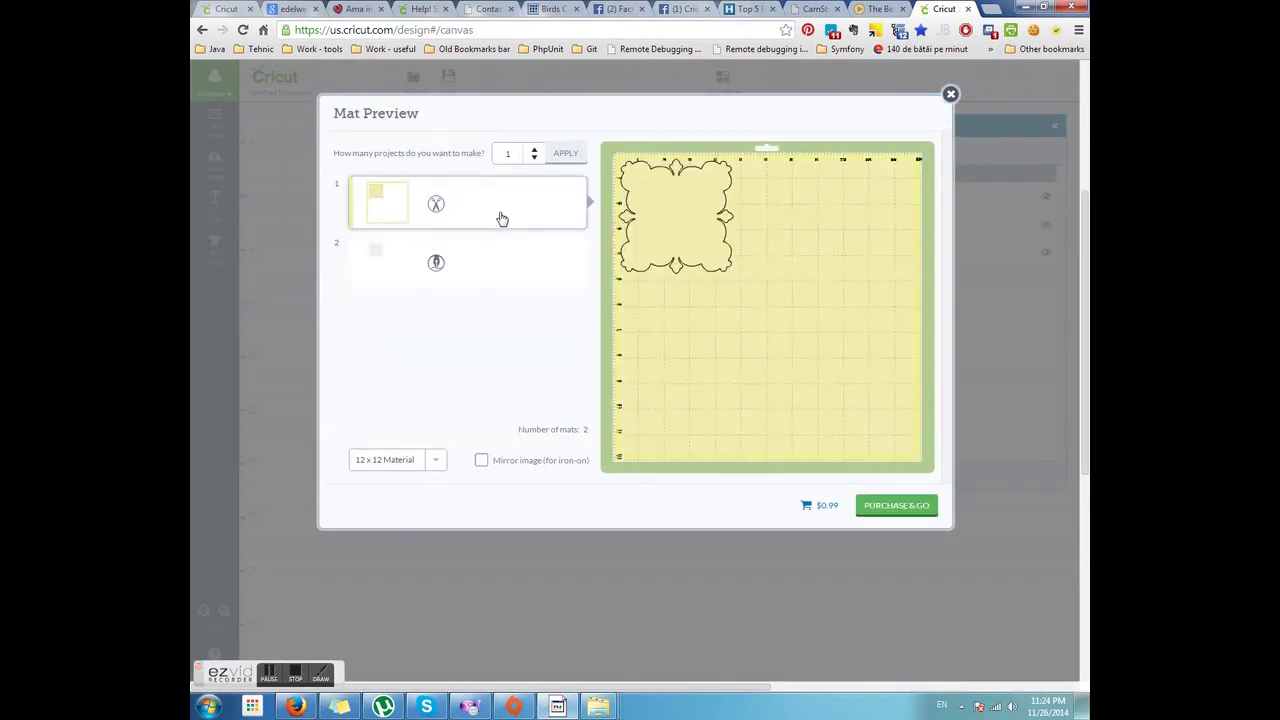
pyautogui.click(511, 263)
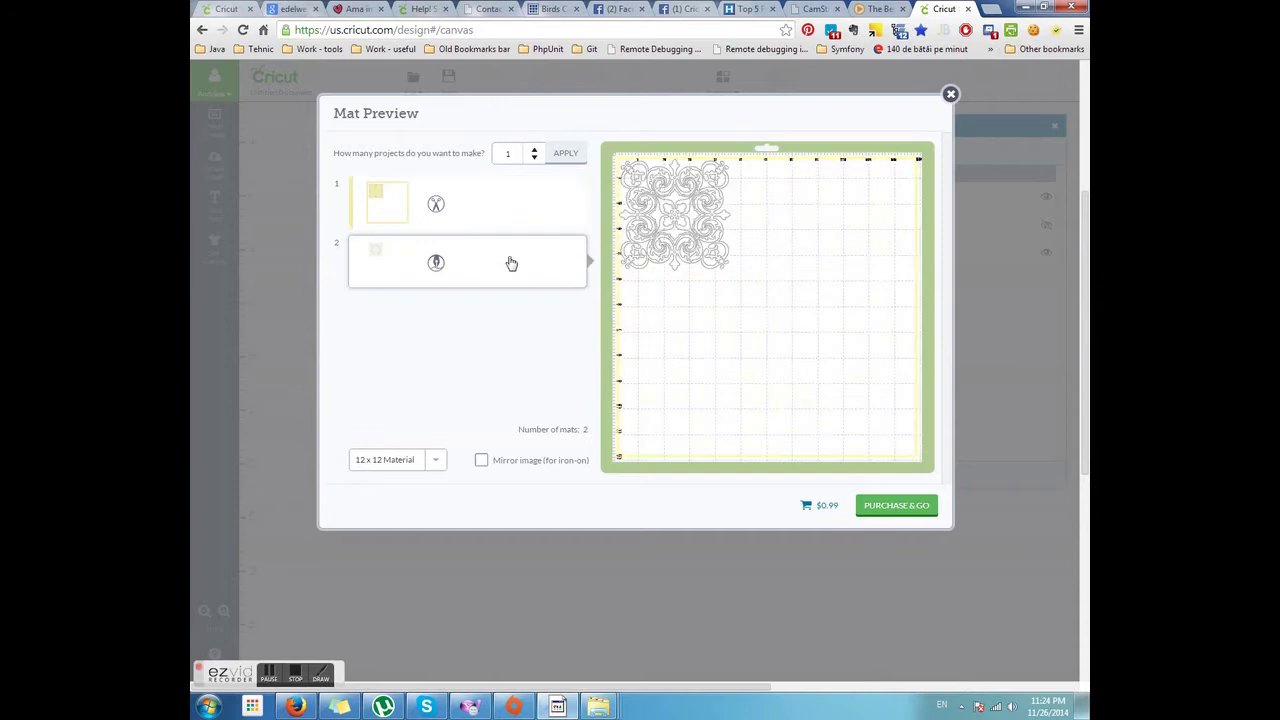
pyautogui.click(951, 95)
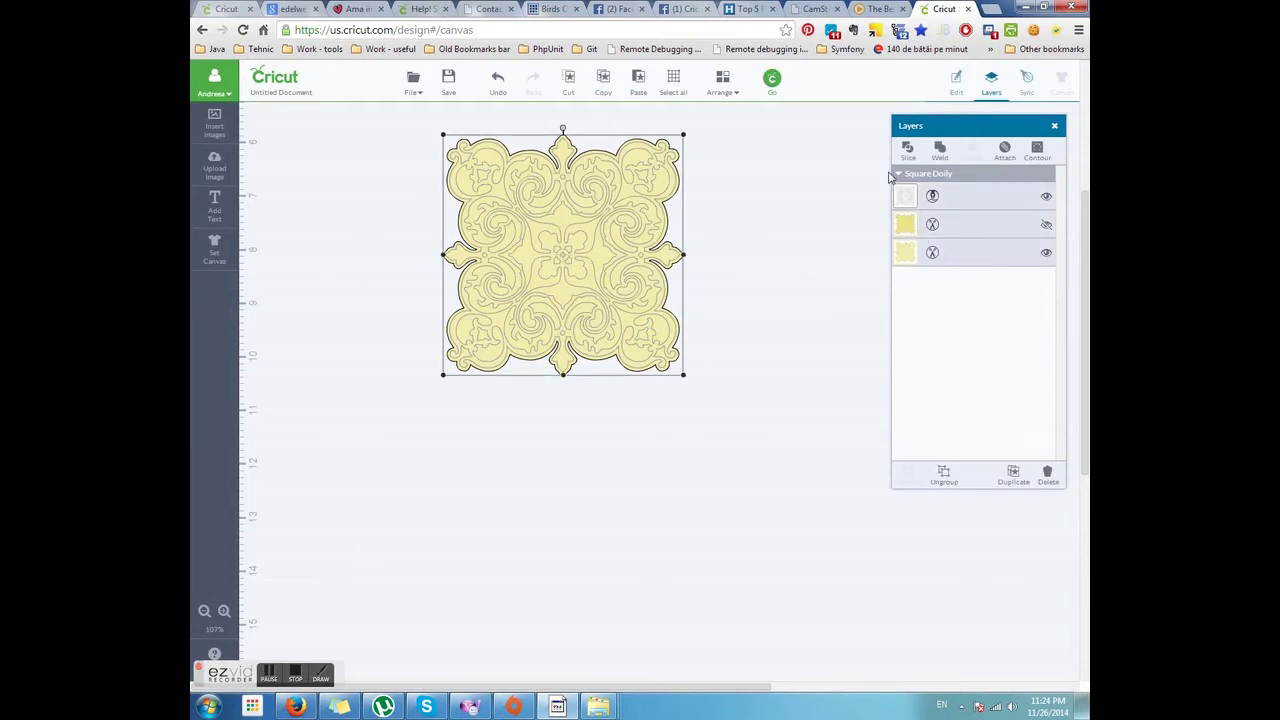
# - Attach the doily's write and cut layers and check the result in the mat preview
pyautogui.click(1003, 153)
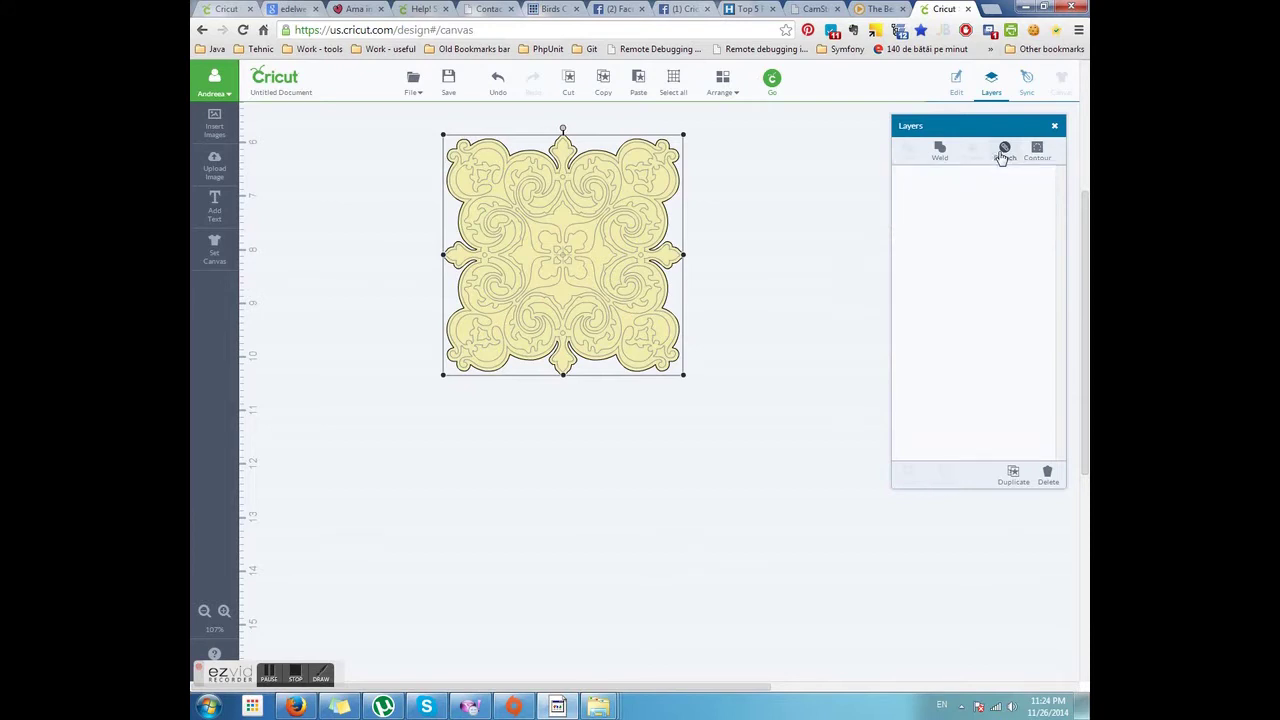
pyautogui.click(773, 82)
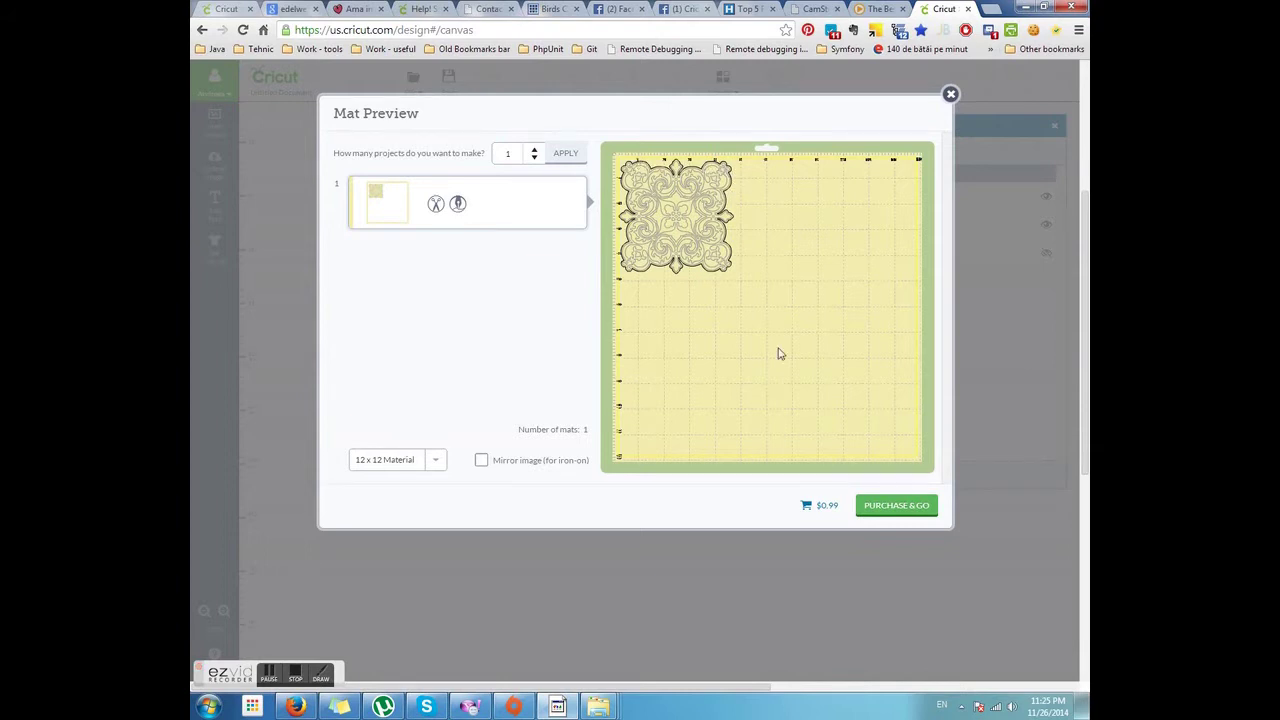
pyautogui.click(950, 94)
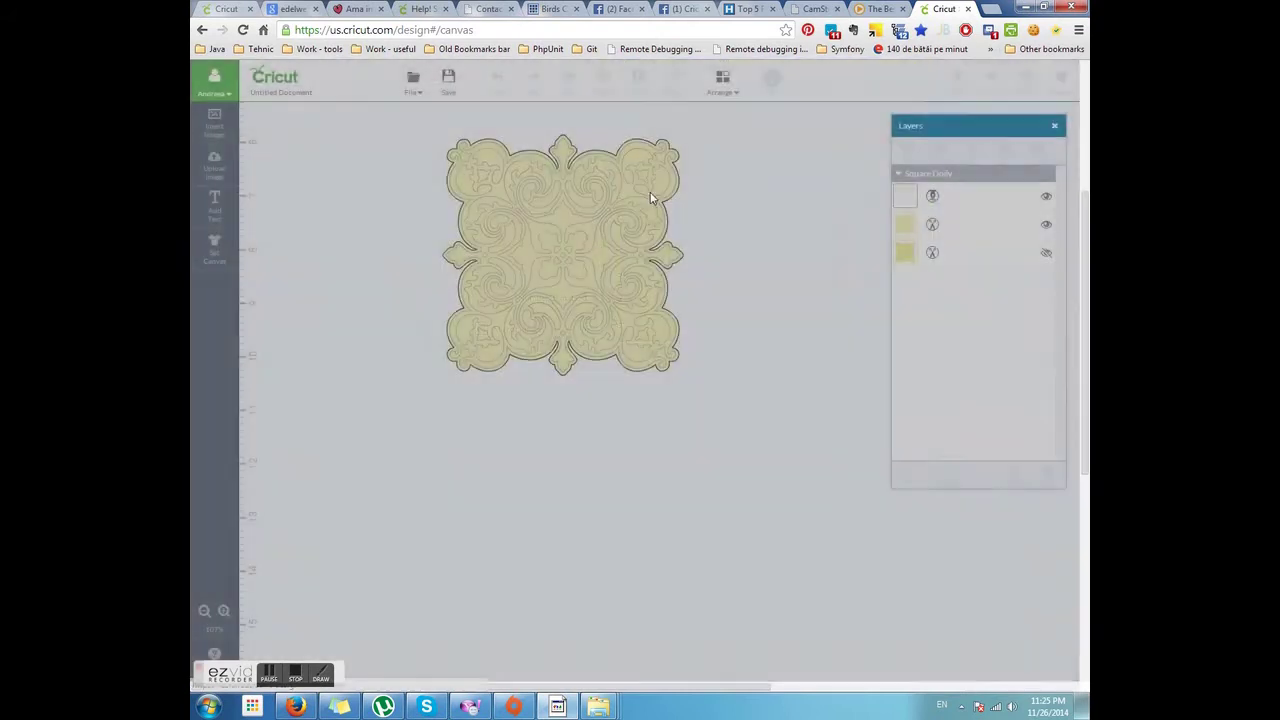
# - Delete the attached doily layers from the canvas
pyautogui.click(618, 243)
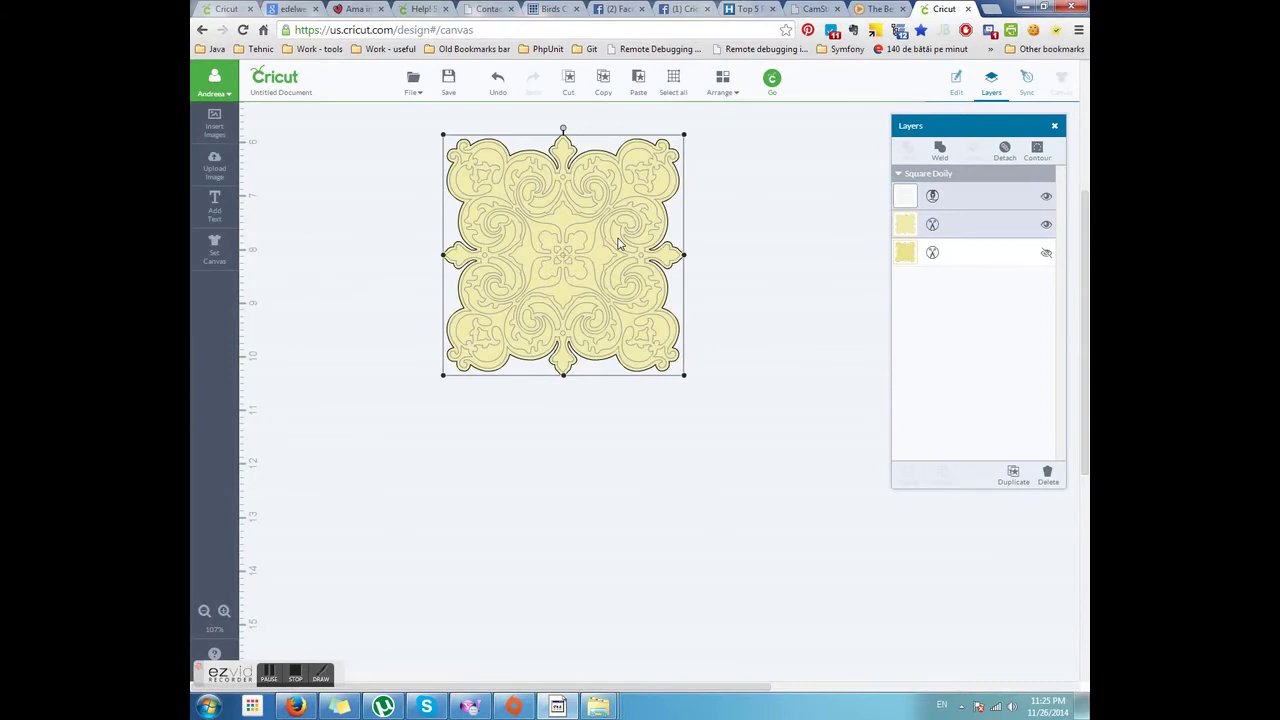
pyautogui.press('Delete')
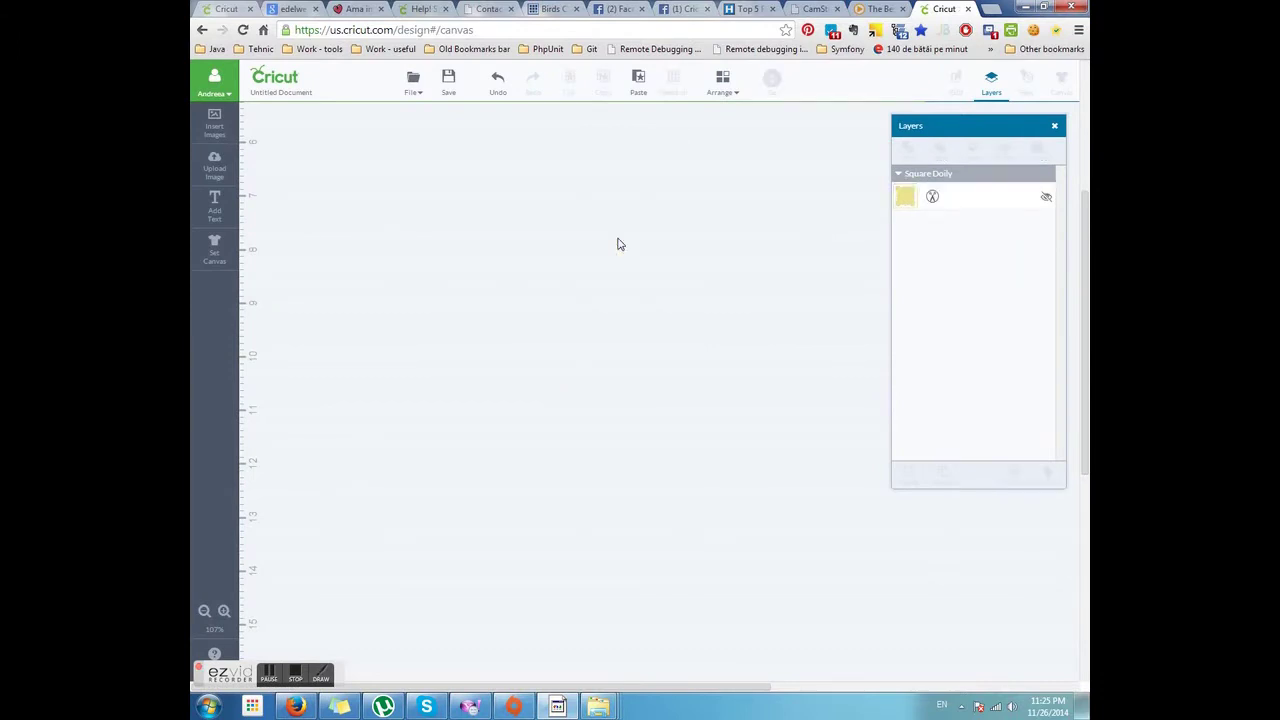
# - Search the image library for "star" instead of doily
pyautogui.click(216, 124)
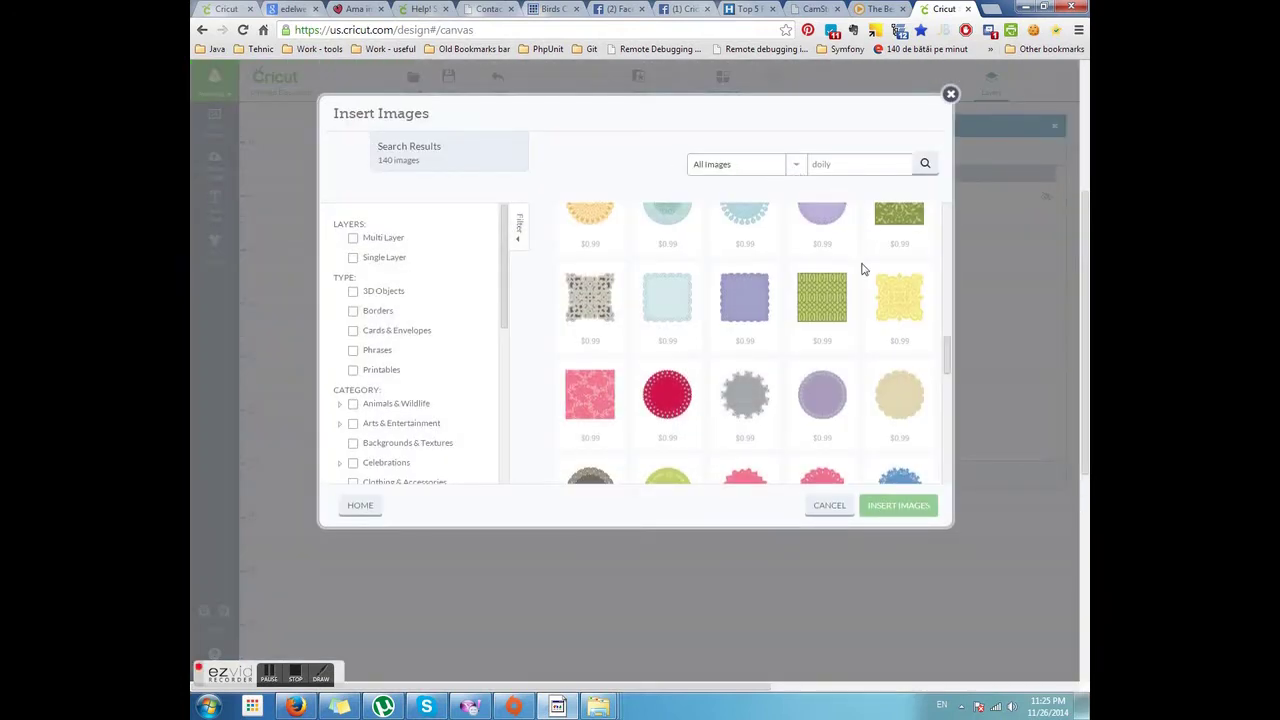
pyautogui.moveTo(850, 164); pyautogui.dragTo(798, 164)
pyautogui.press('BackSpace')
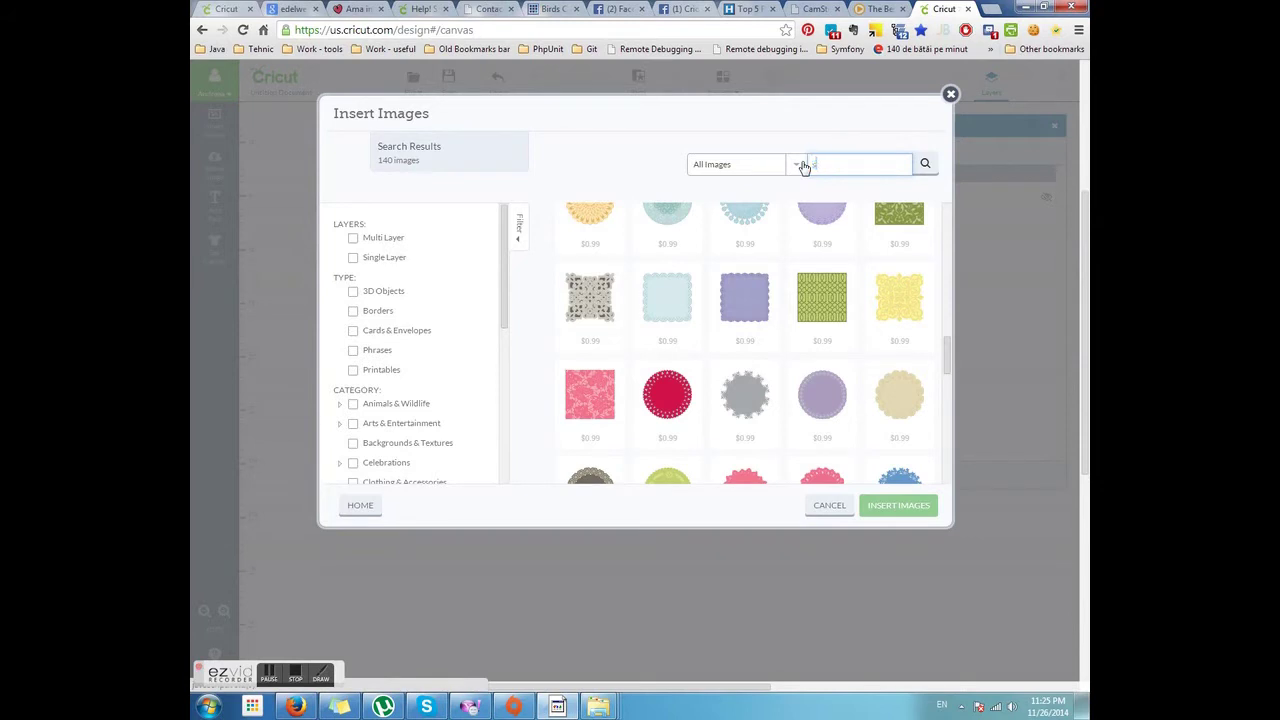
pyautogui.write('star')
pyautogui.press('Return')
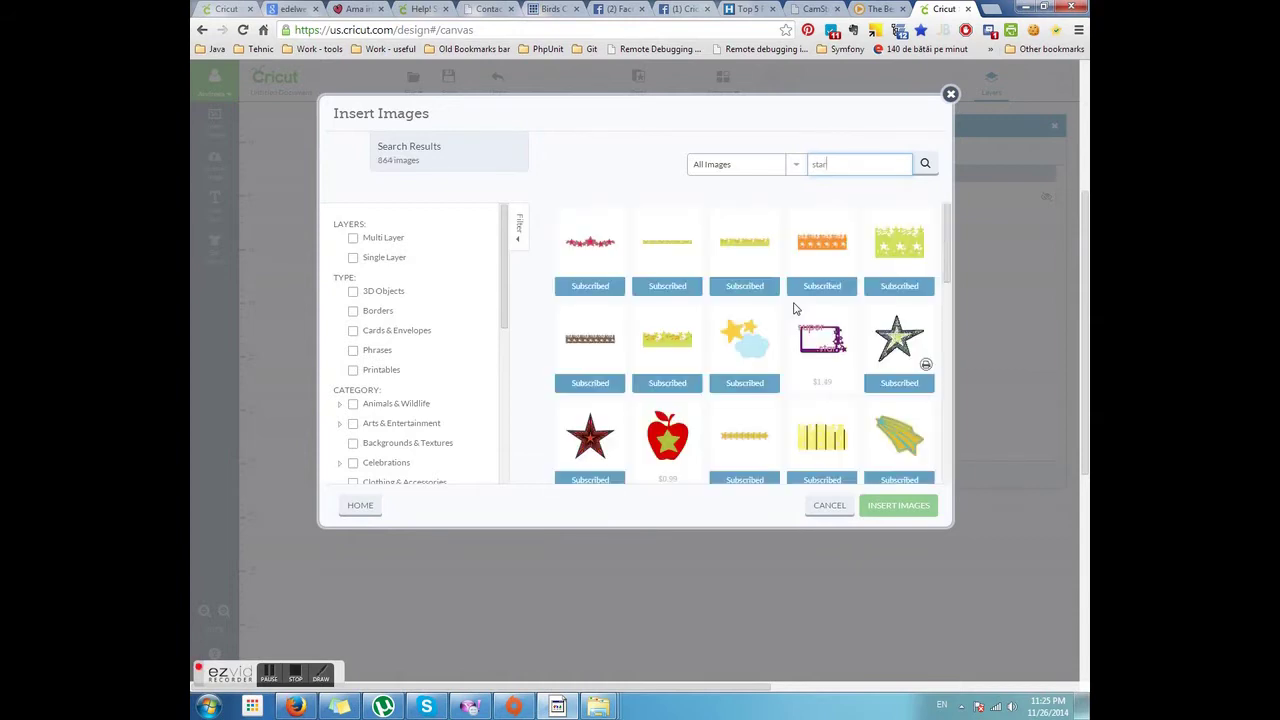
# - Insert the plain beige Star Solid image and place it near the canvas's upper-left corner
pyautogui.scroll(-10, 795, 309)
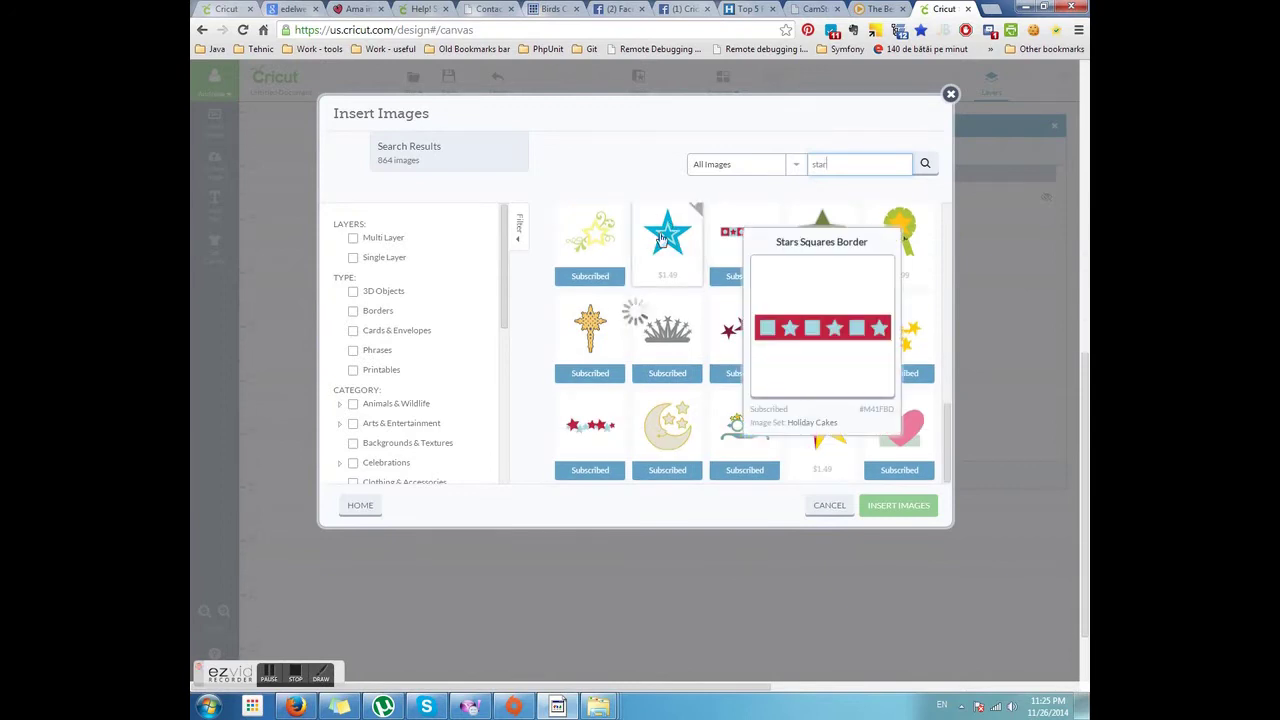
pyautogui.moveTo(660, 240)
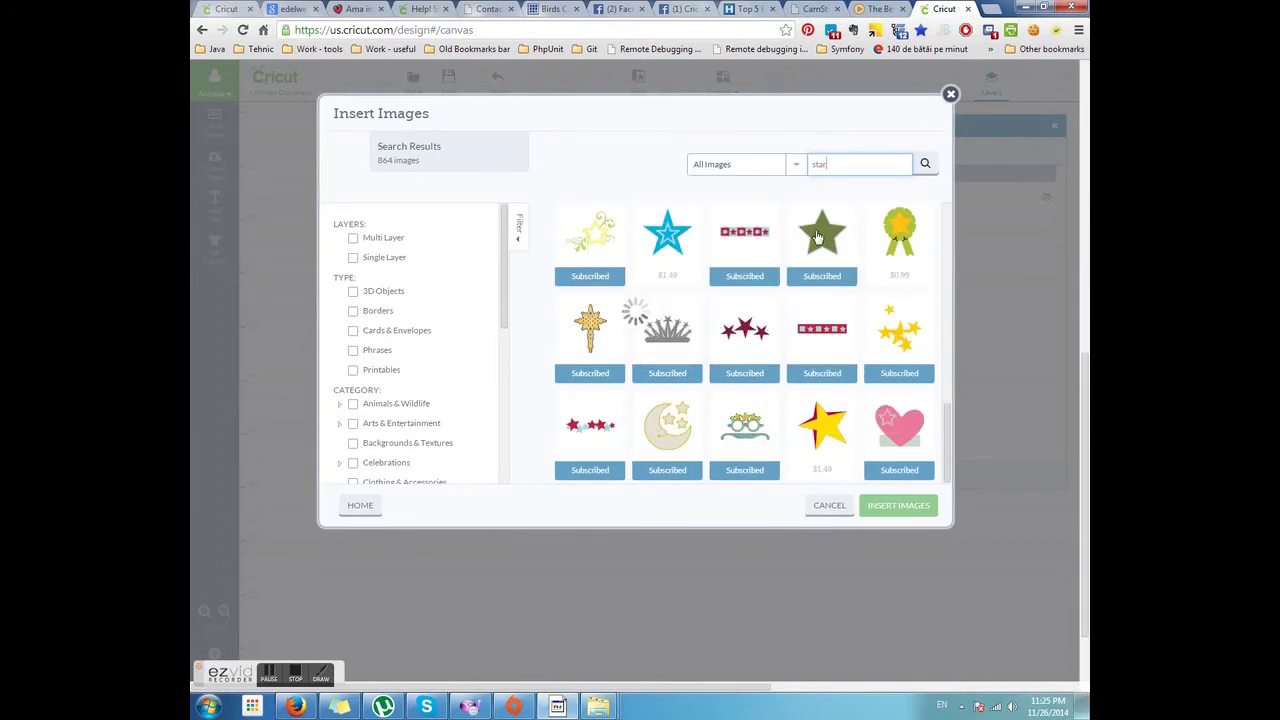
pyautogui.moveTo(830, 237)
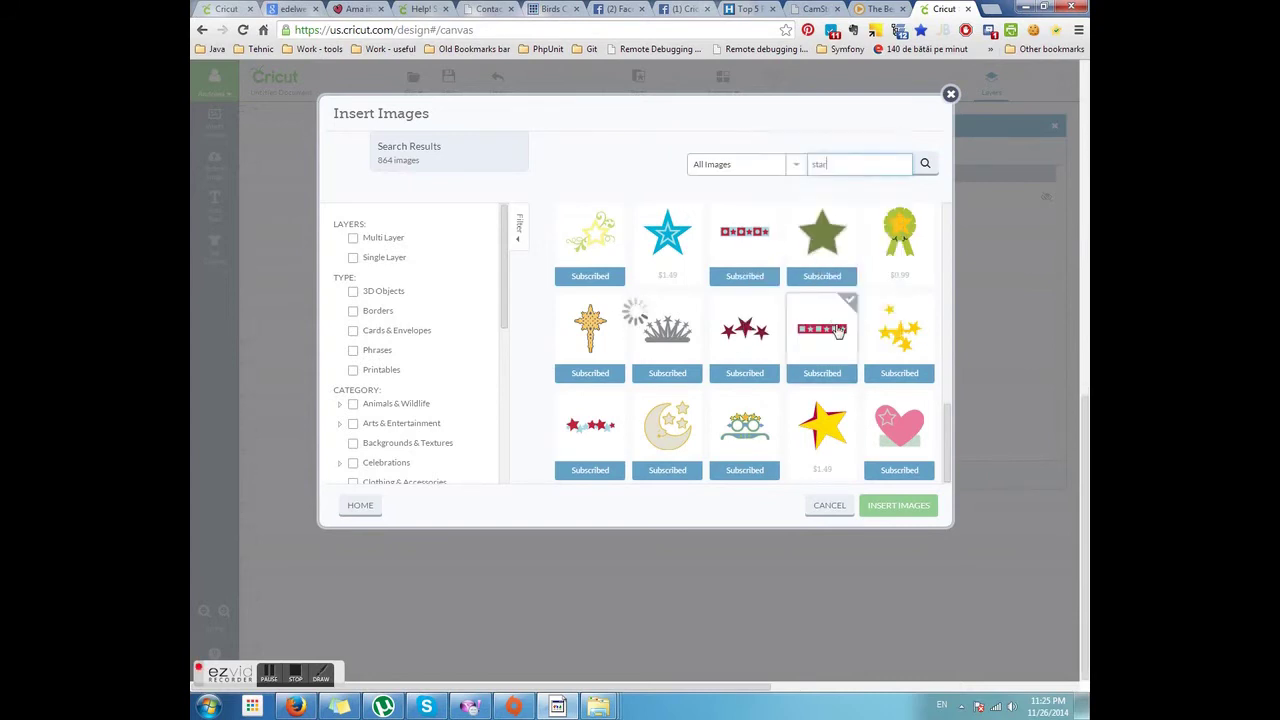
pyautogui.moveTo(833, 337)
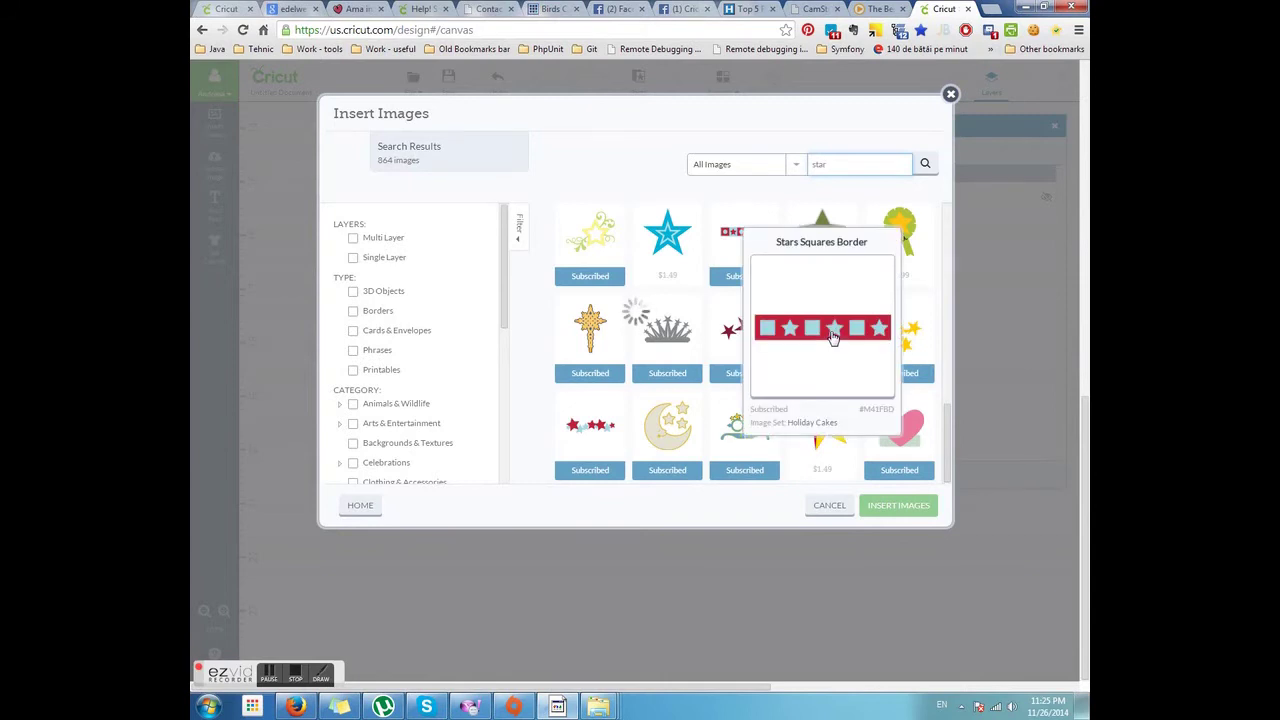
pyautogui.scroll(-5, 833, 337)
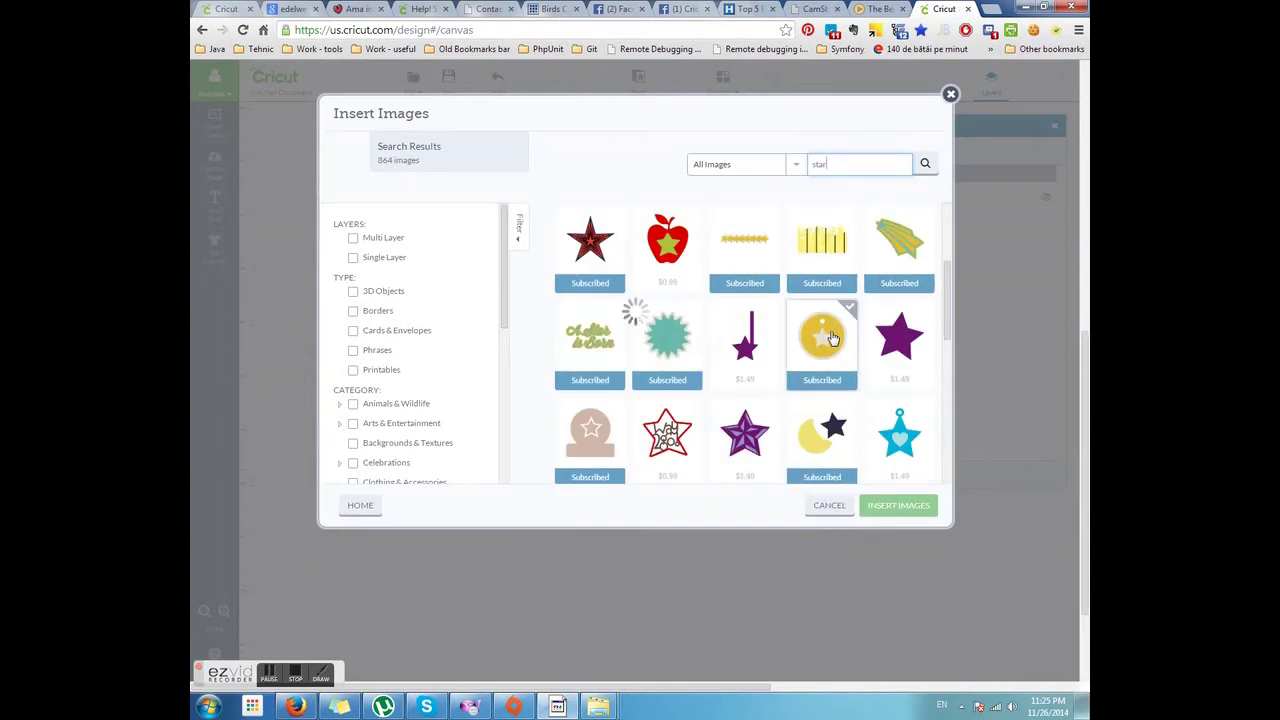
pyautogui.scroll(-8, 833, 337)
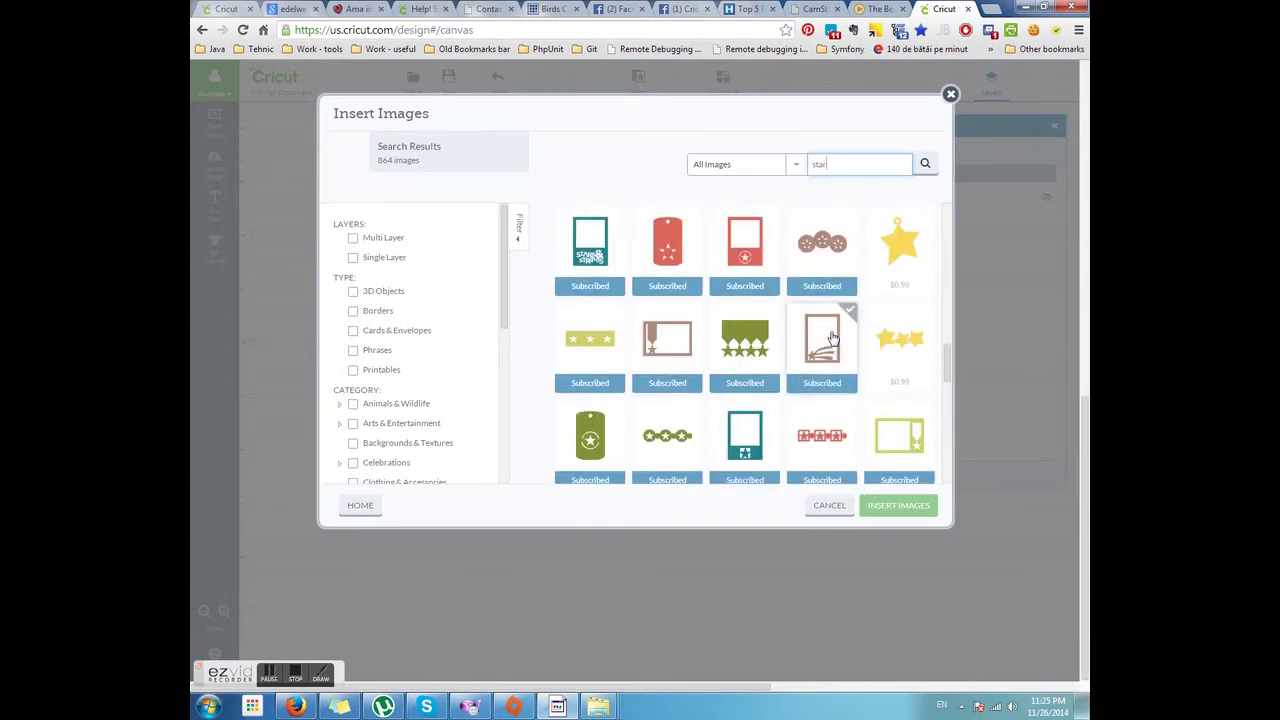
pyautogui.scroll(-2, 833, 337)
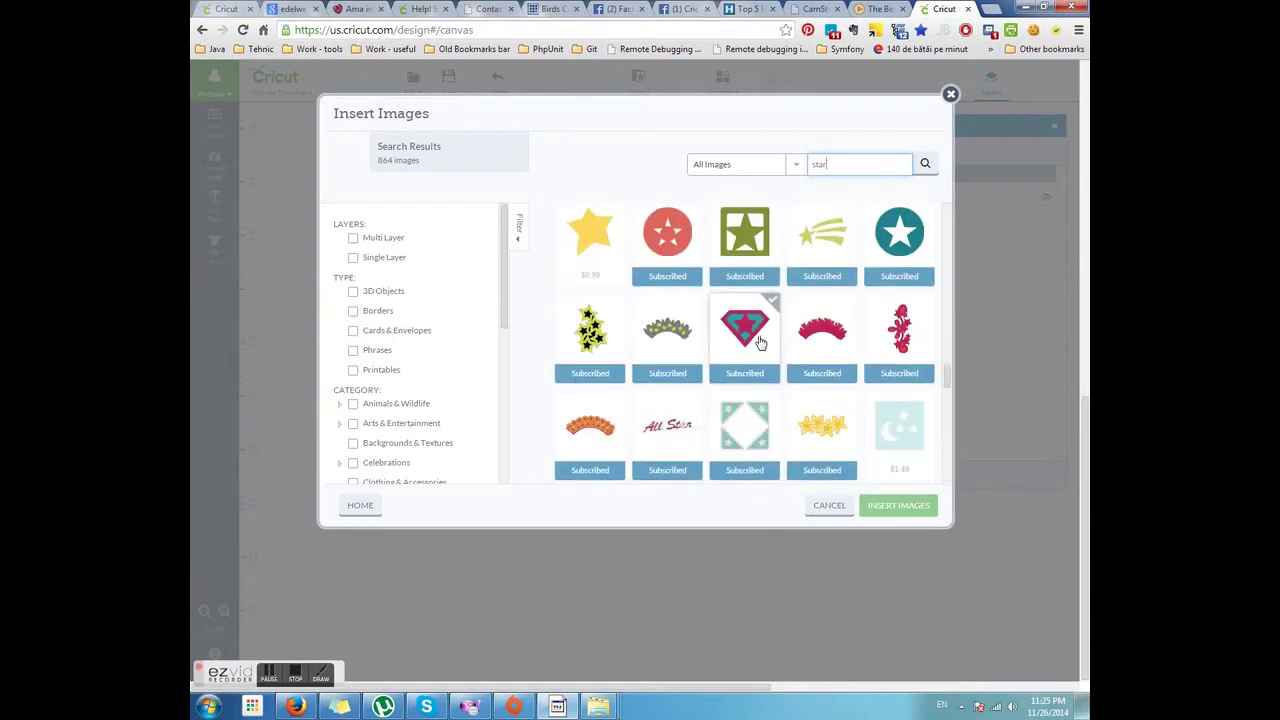
pyautogui.scroll(-2, 760, 415)
pyautogui.scroll(-2, 765, 418)
pyautogui.click(821, 340)
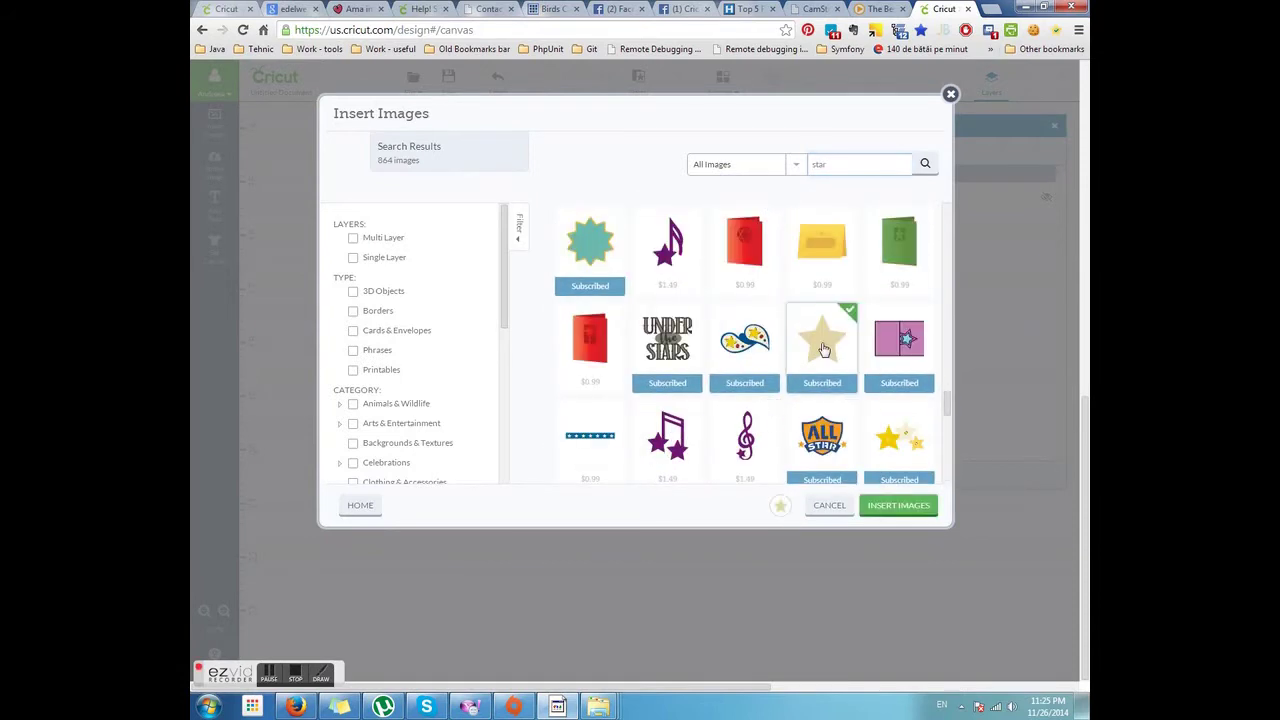
pyautogui.click(912, 506)
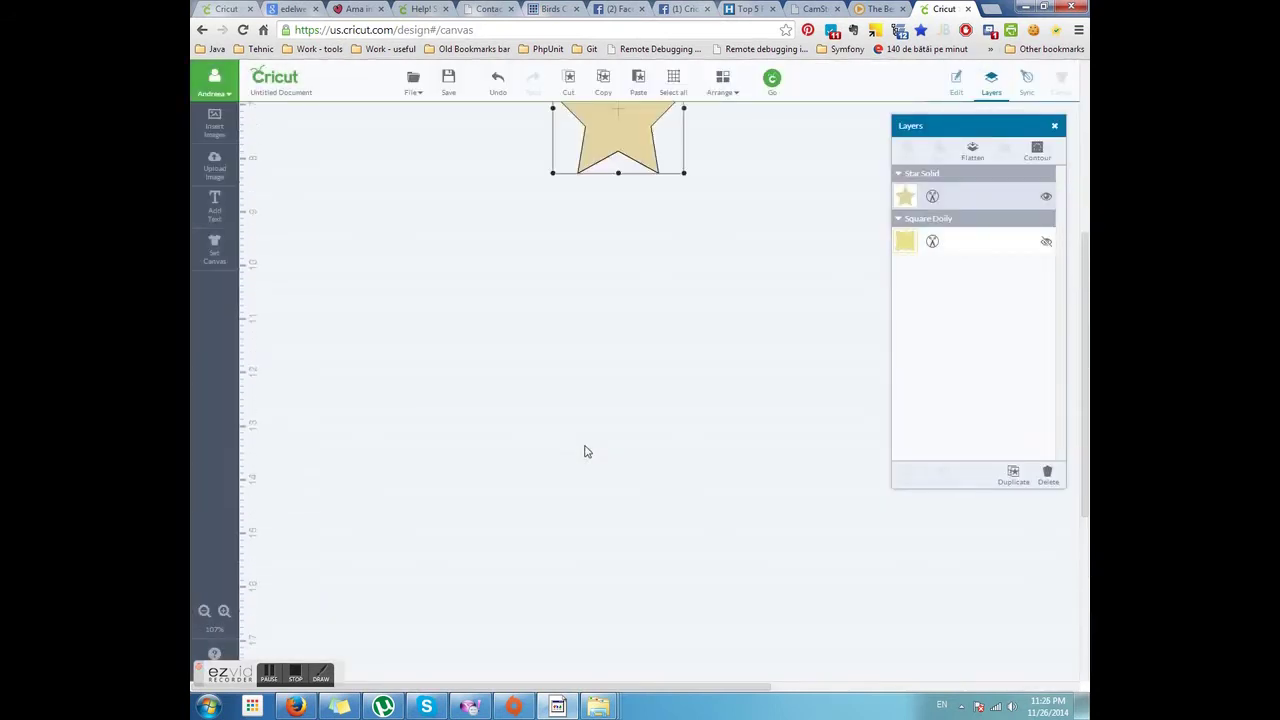
pyautogui.moveTo(598, 434); pyautogui.dragTo(386, 254)
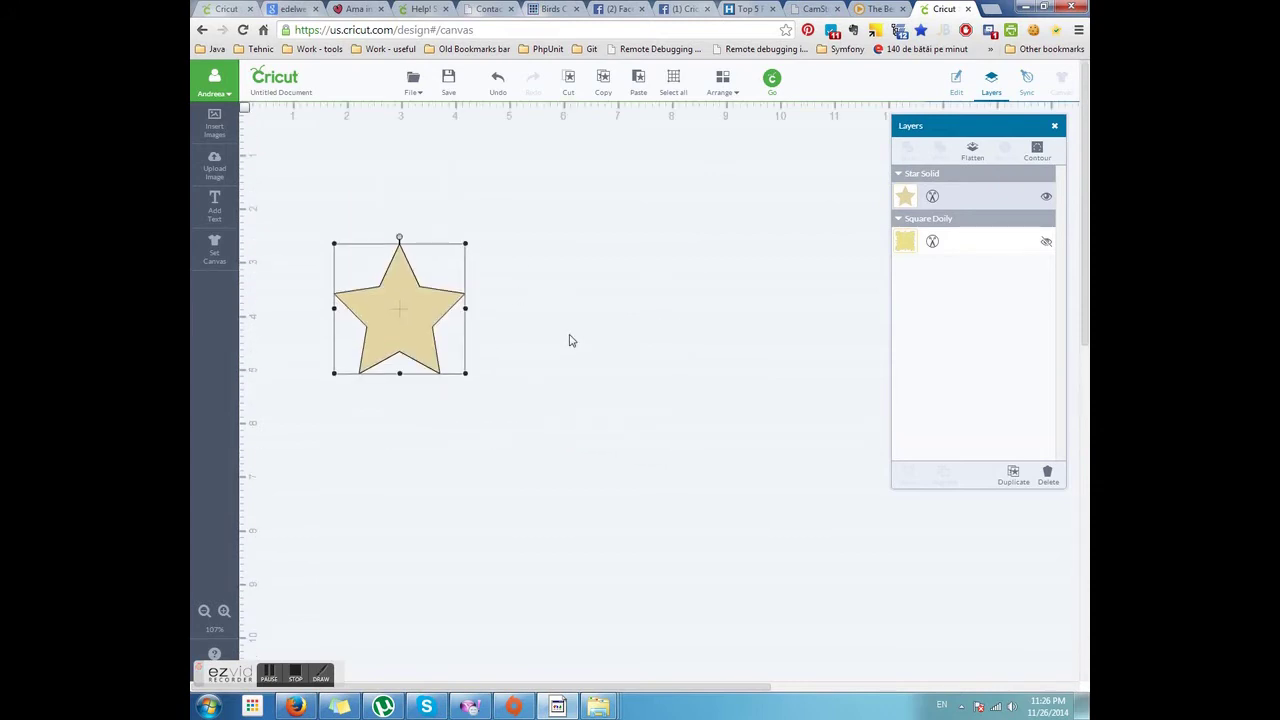
pyautogui.moveTo(385, 315); pyautogui.dragTo(338, 203)
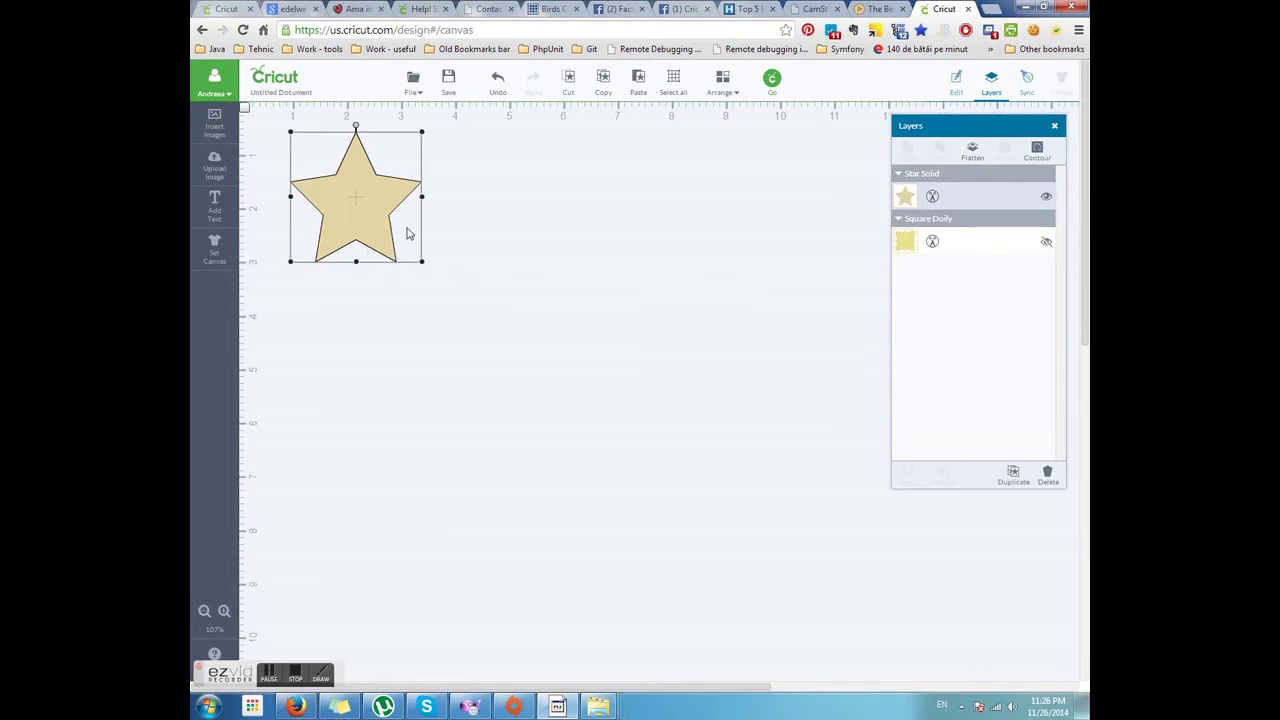
# - Unhide the remaining Square Doily layer and delete it, leaving the star selected
pyautogui.click(968, 246)
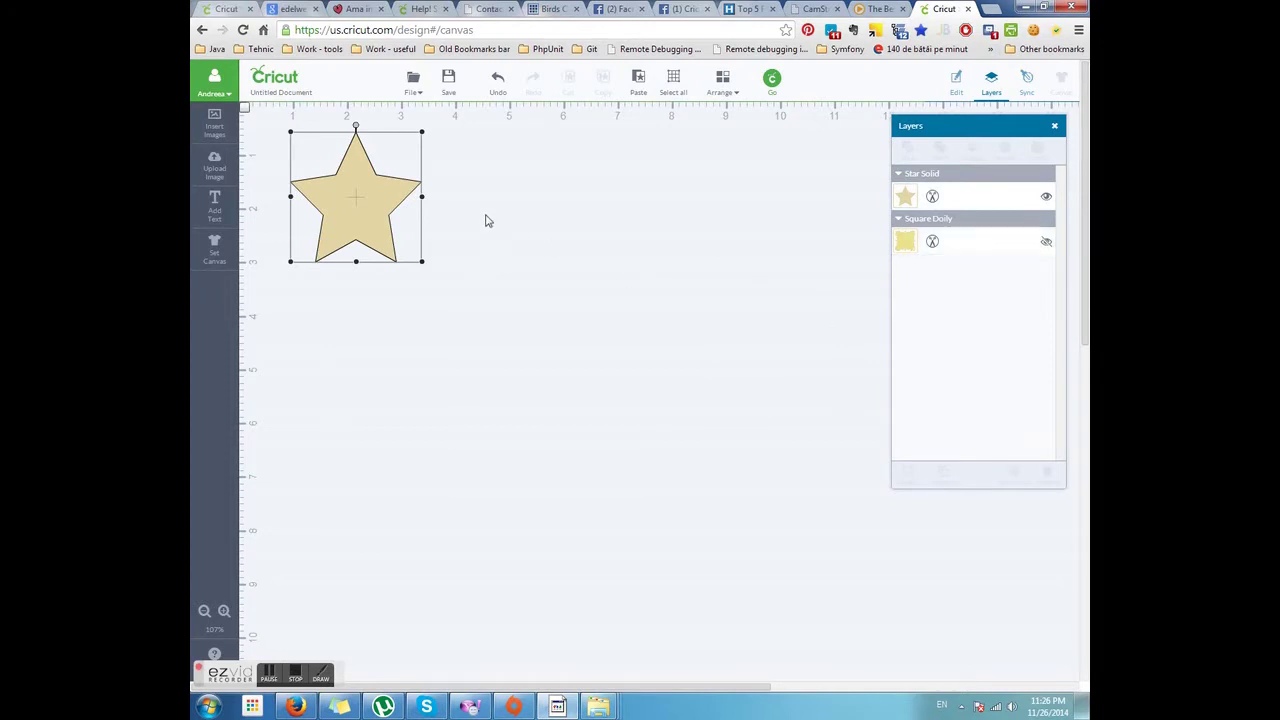
pyautogui.click(370, 212)
pyautogui.click(1045, 242)
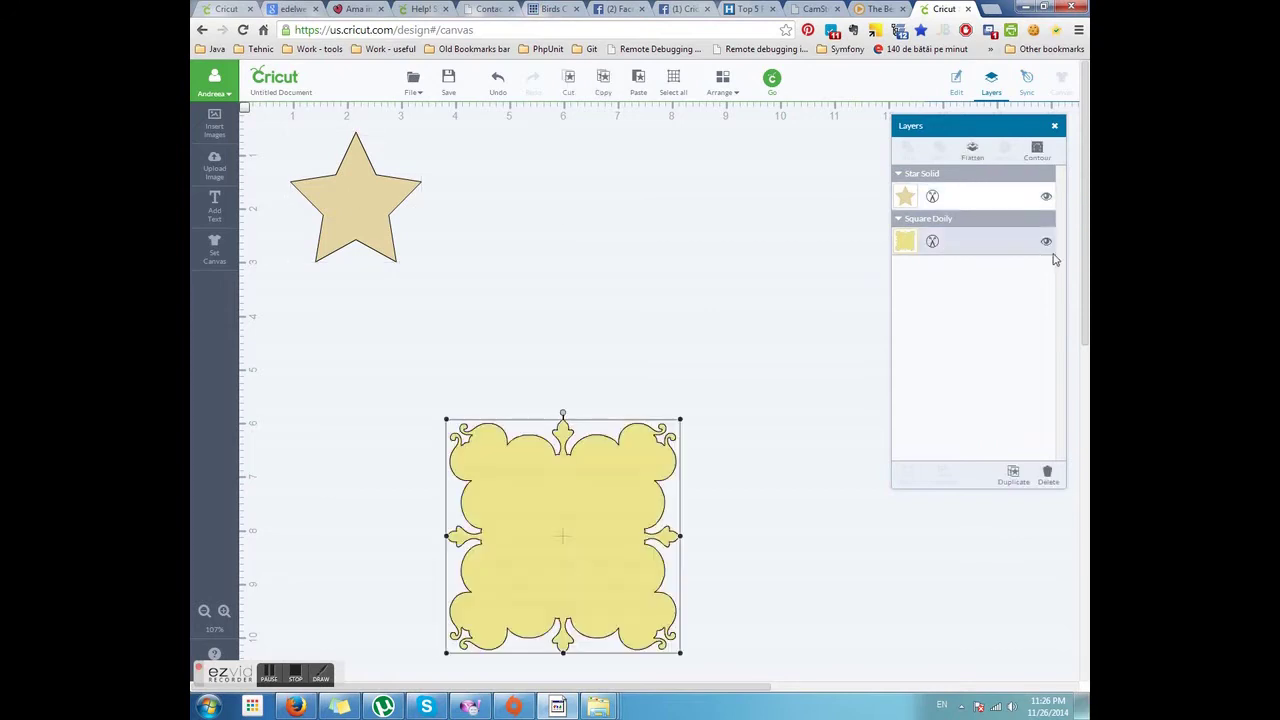
pyautogui.click(1047, 476)
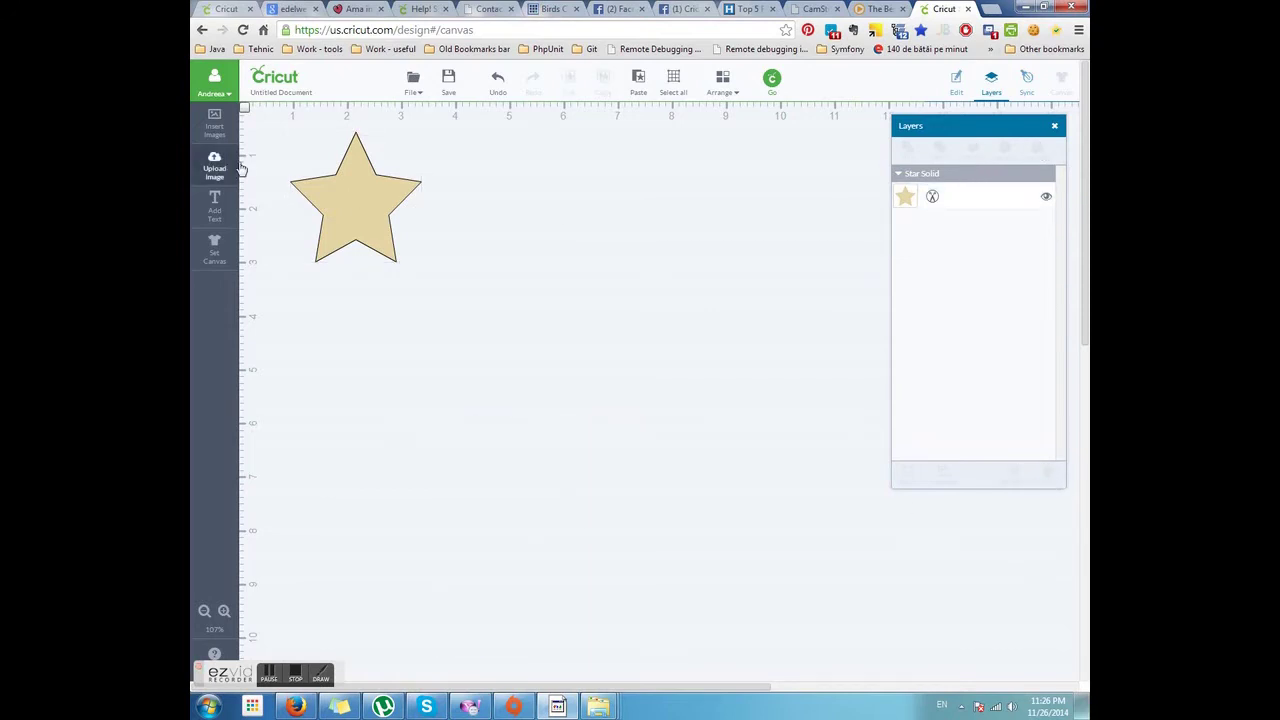
pyautogui.click(371, 230)
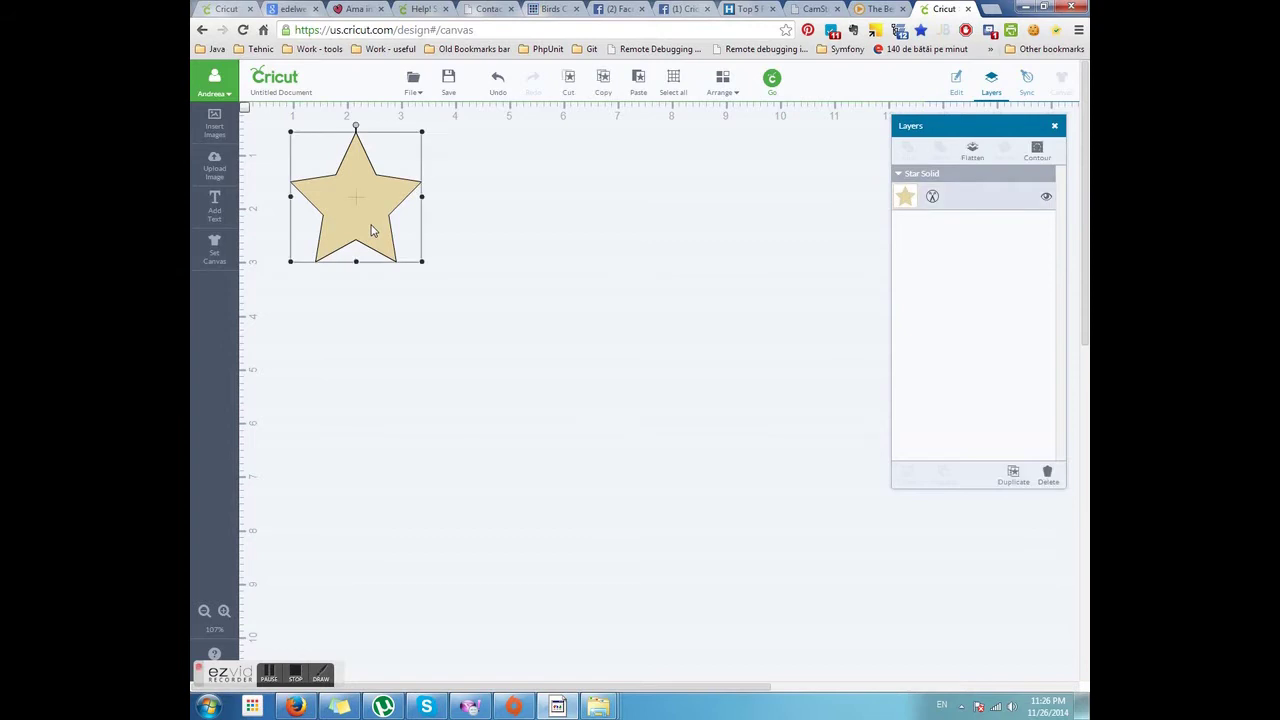
# - Copy and paste the beige star, and recolour the pasted copy orange (#ed7122)
pyautogui.rightClick(371, 230)
pyautogui.click(403, 291)
pyautogui.rightClick(391, 199)
pyautogui.click(425, 295)
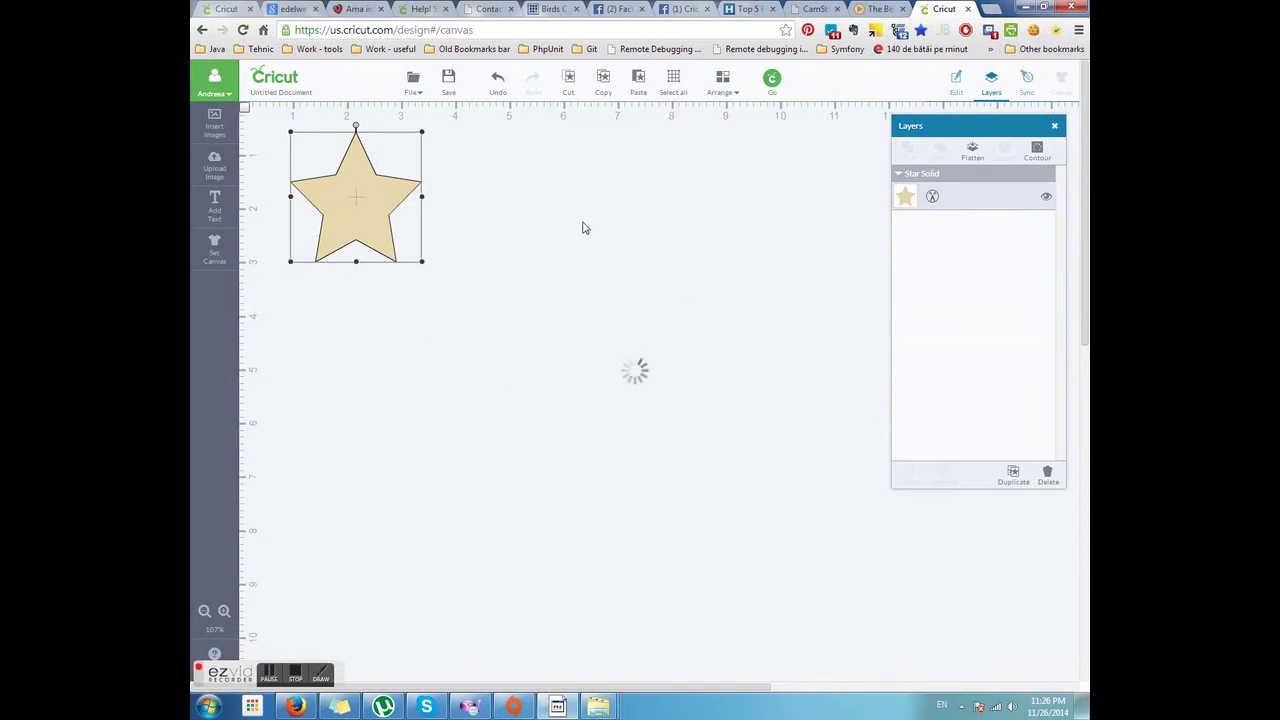
pyautogui.moveTo(358, 216)
pyautogui.mouseDown()
pyautogui.moveTo(419, 226)
pyautogui.moveTo(487, 206)
pyautogui.moveTo(399, 207)
pyautogui.moveTo(363, 223)
pyautogui.mouseUp()
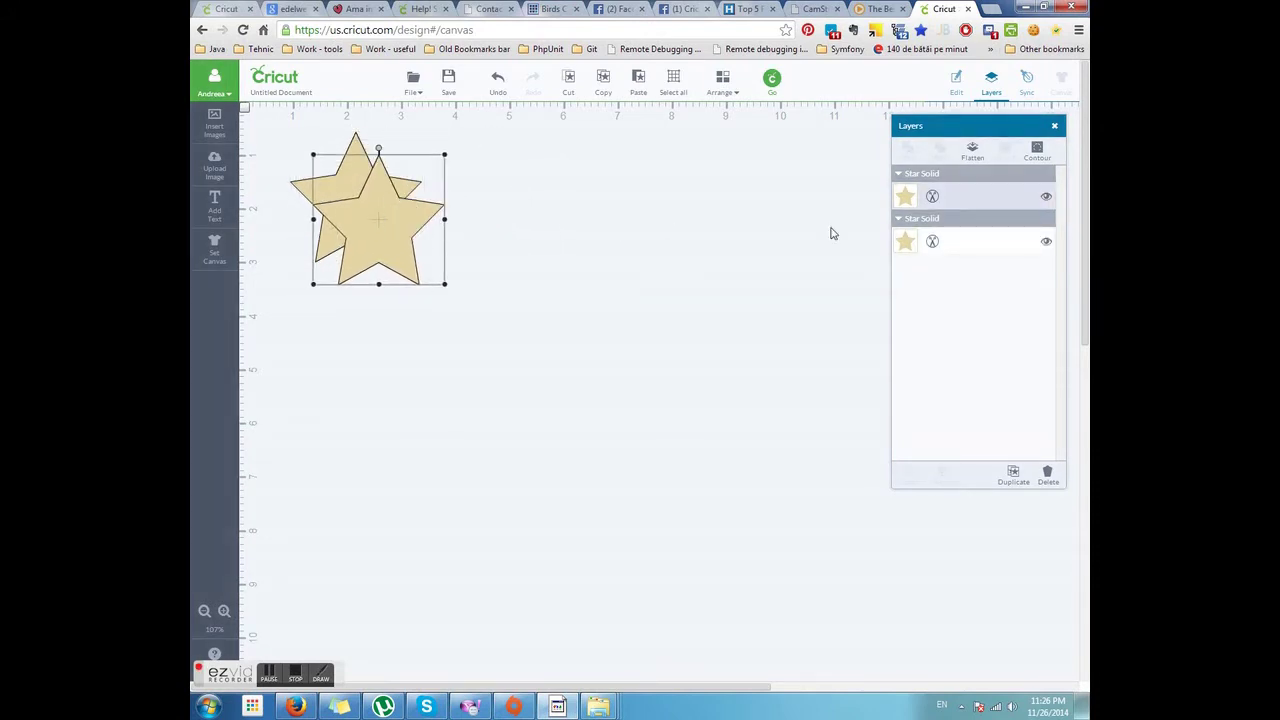
pyautogui.click(930, 197)
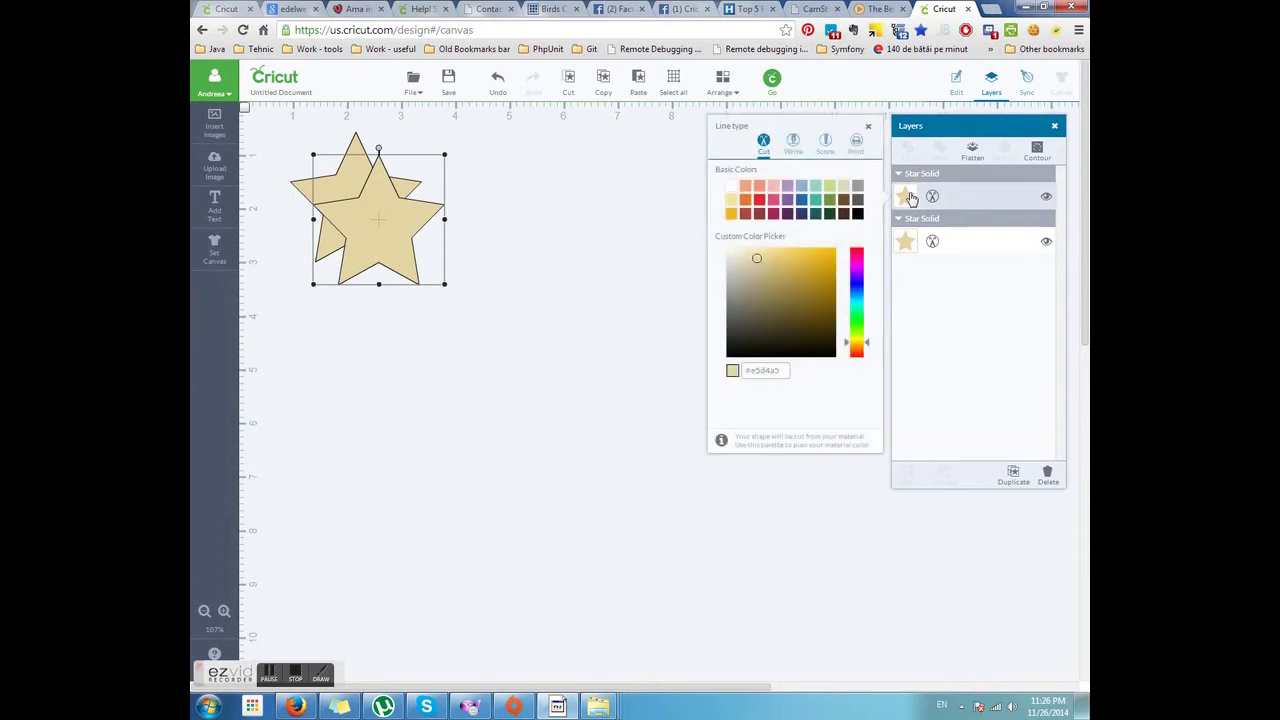
pyautogui.click(745, 200)
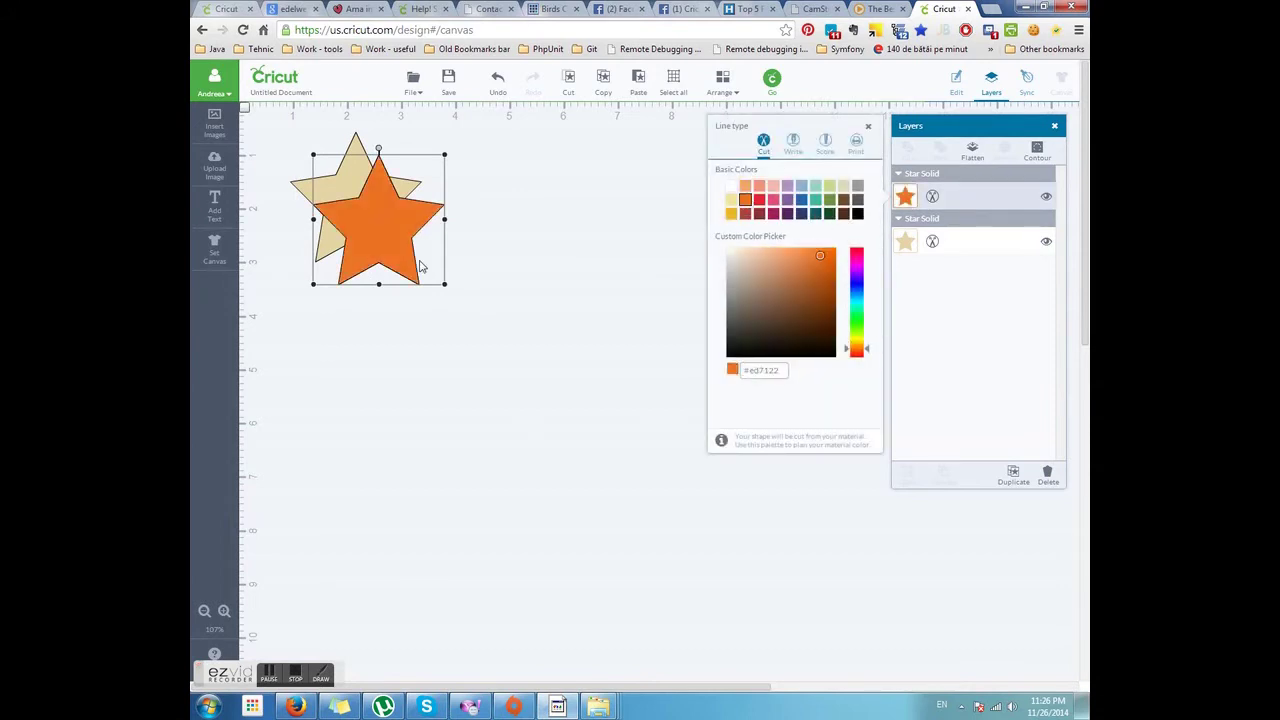
# - Shrink the orange star slightly and centre it over the beige star so an even border remains around it
pyautogui.moveTo(445, 155); pyautogui.dragTo(429, 172)
pyautogui.moveTo(357, 240); pyautogui.dragTo(342, 209)
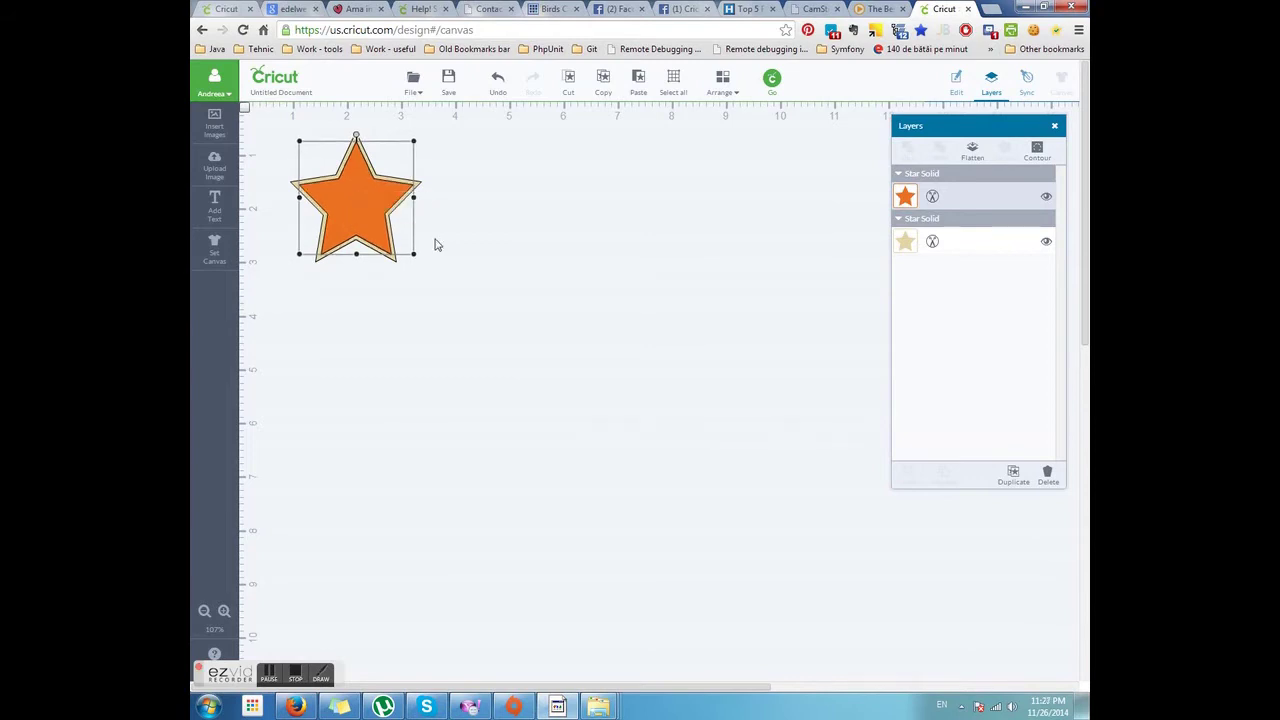
pyautogui.click(700, 266)
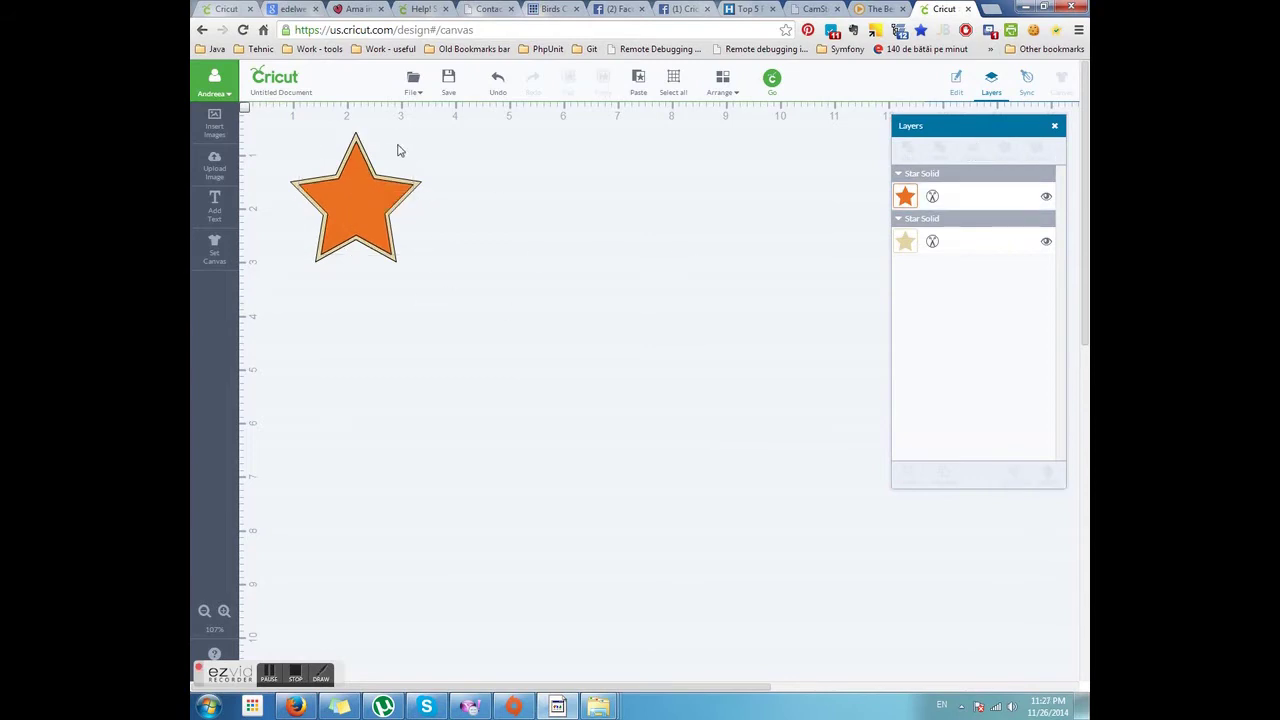
# - Change the line type of the smaller orange star from Cut to Write
pyautogui.click(376, 185)
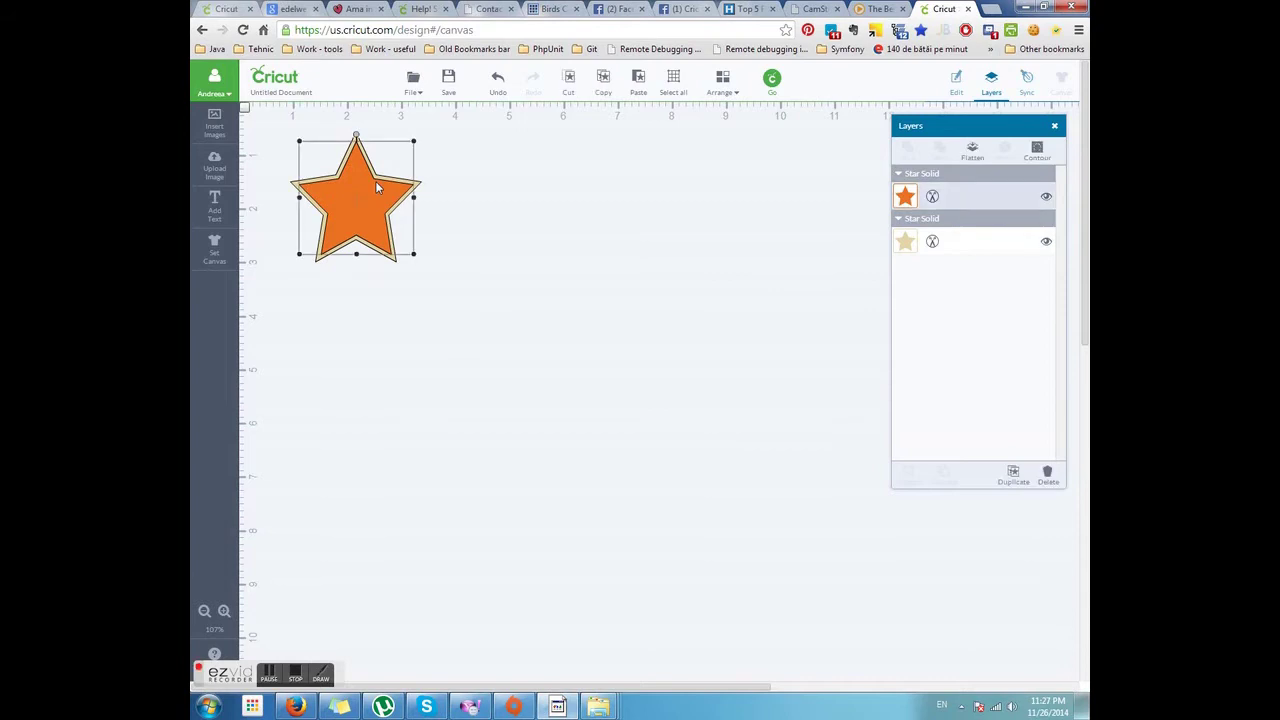
pyautogui.click(932, 196)
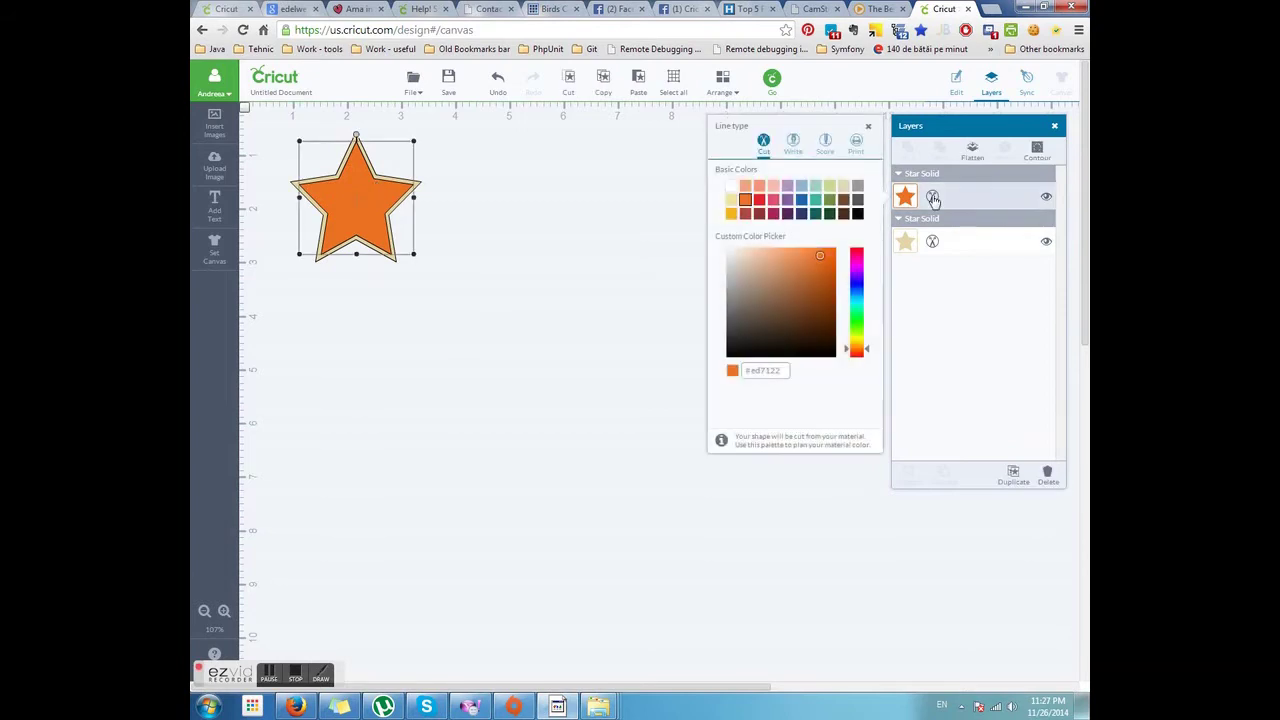
pyautogui.click(790, 145)
pyautogui.click(527, 234)
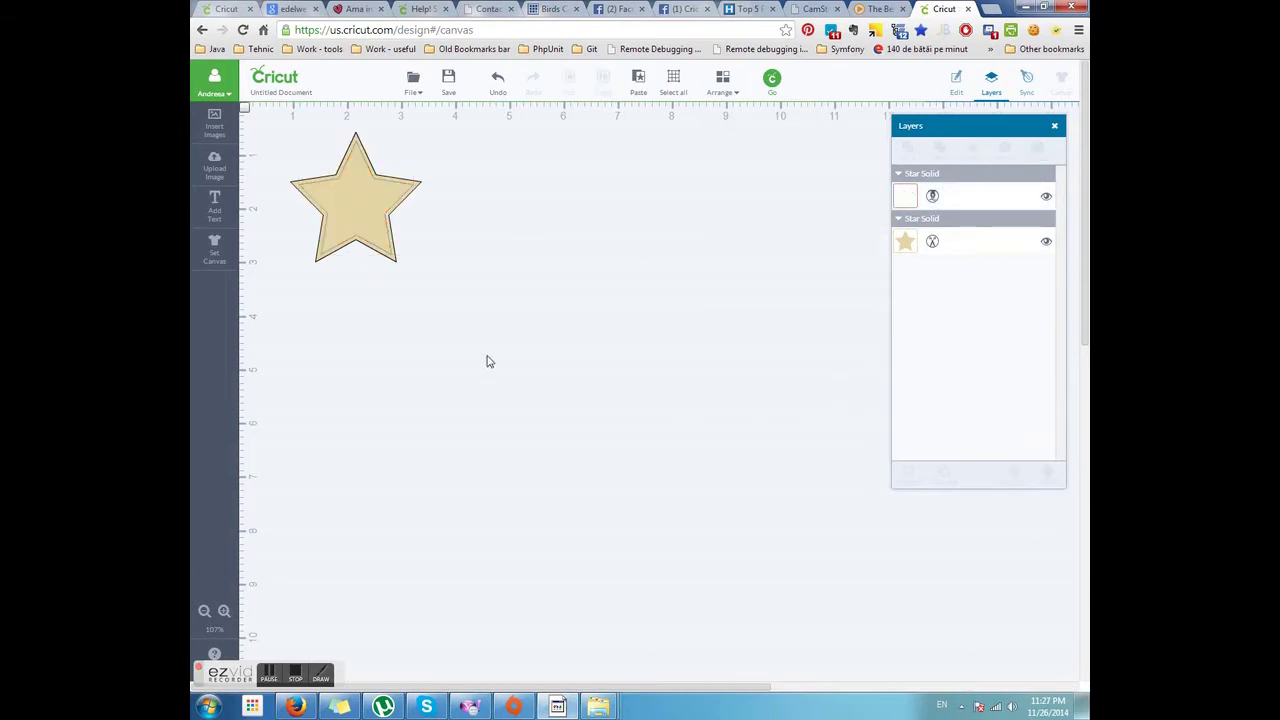
# - Attach the write star to the beige cut star, and delete the attached pair from the canvas
pyautogui.moveTo(477, 297); pyautogui.dragTo(265, 121)
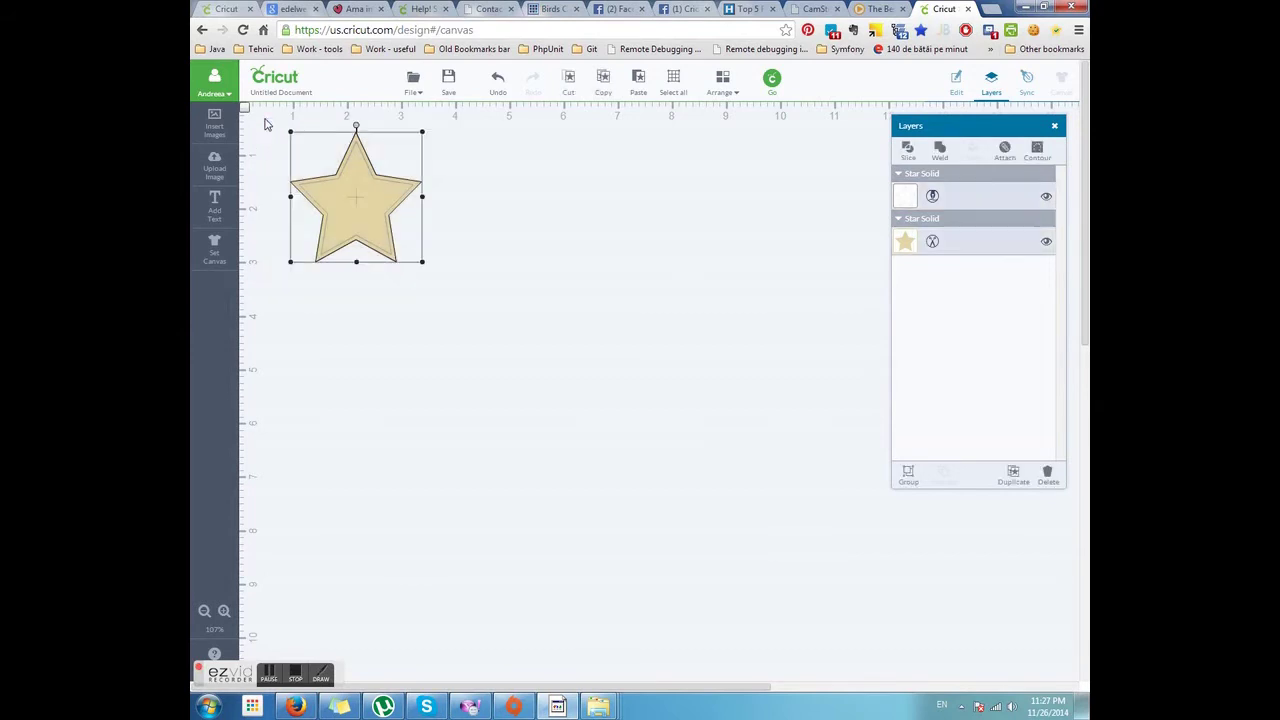
pyautogui.click(1006, 152)
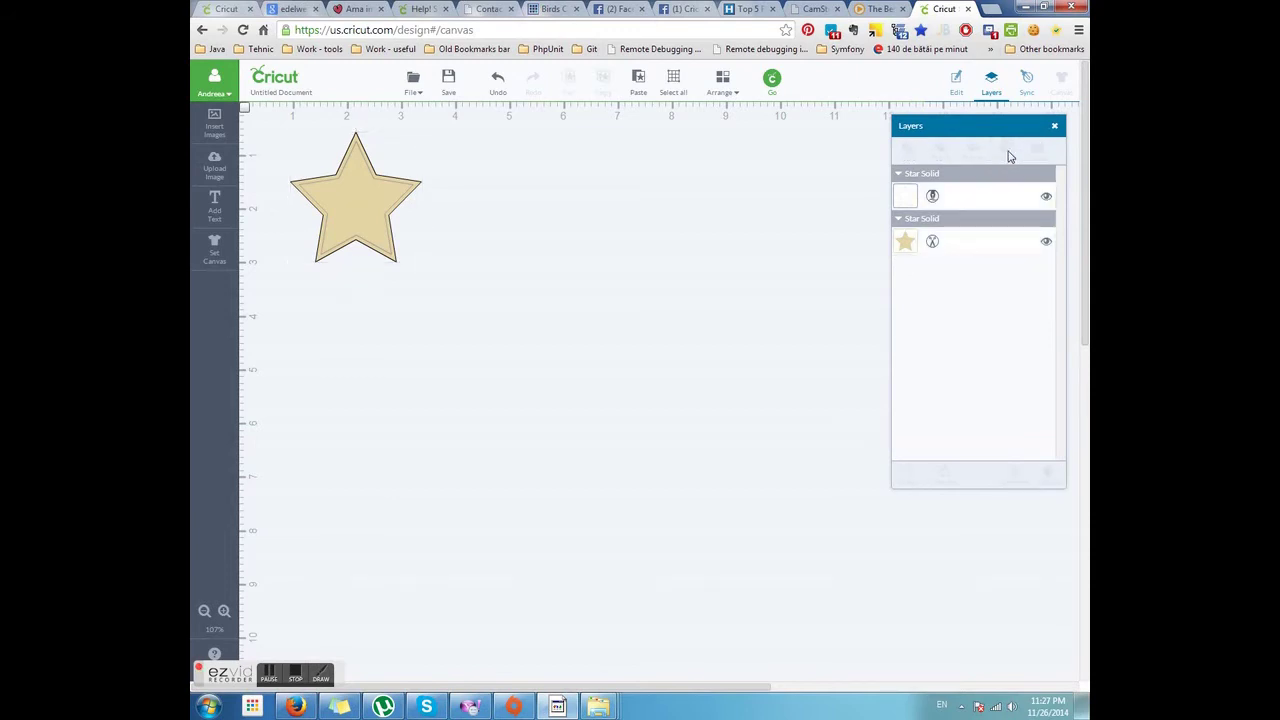
pyautogui.click(368, 213)
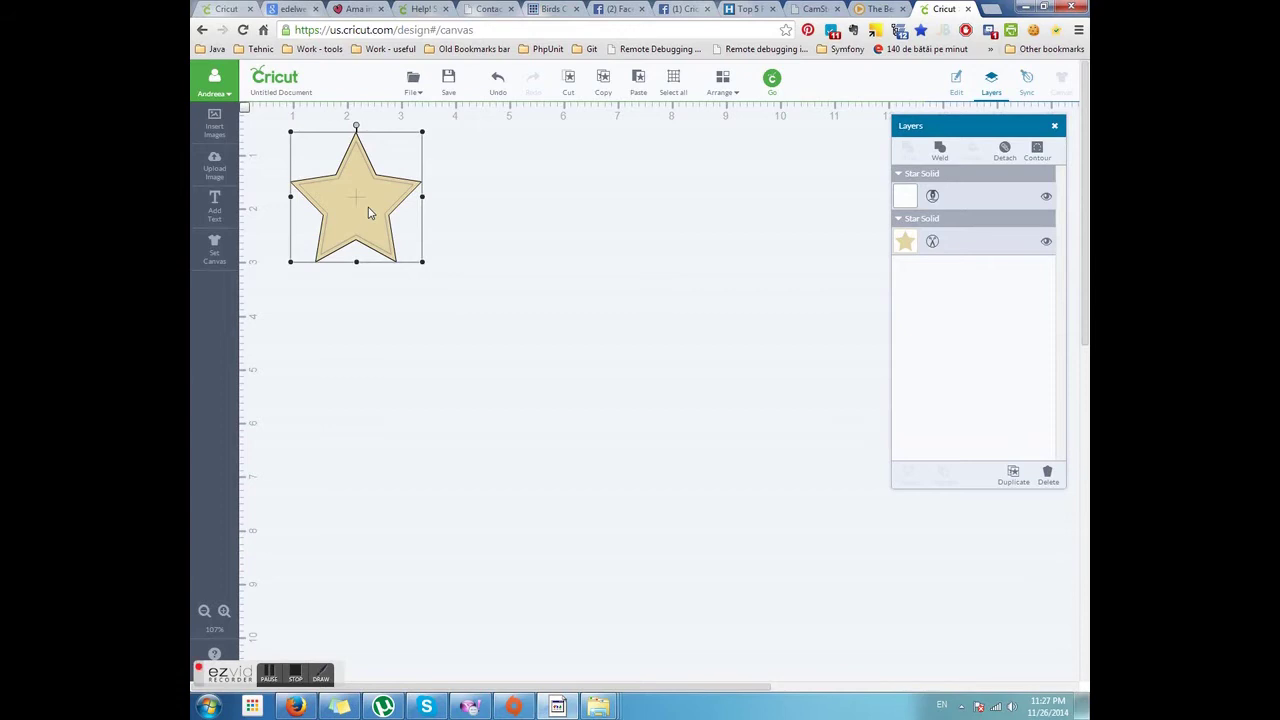
pyautogui.press('Delete')
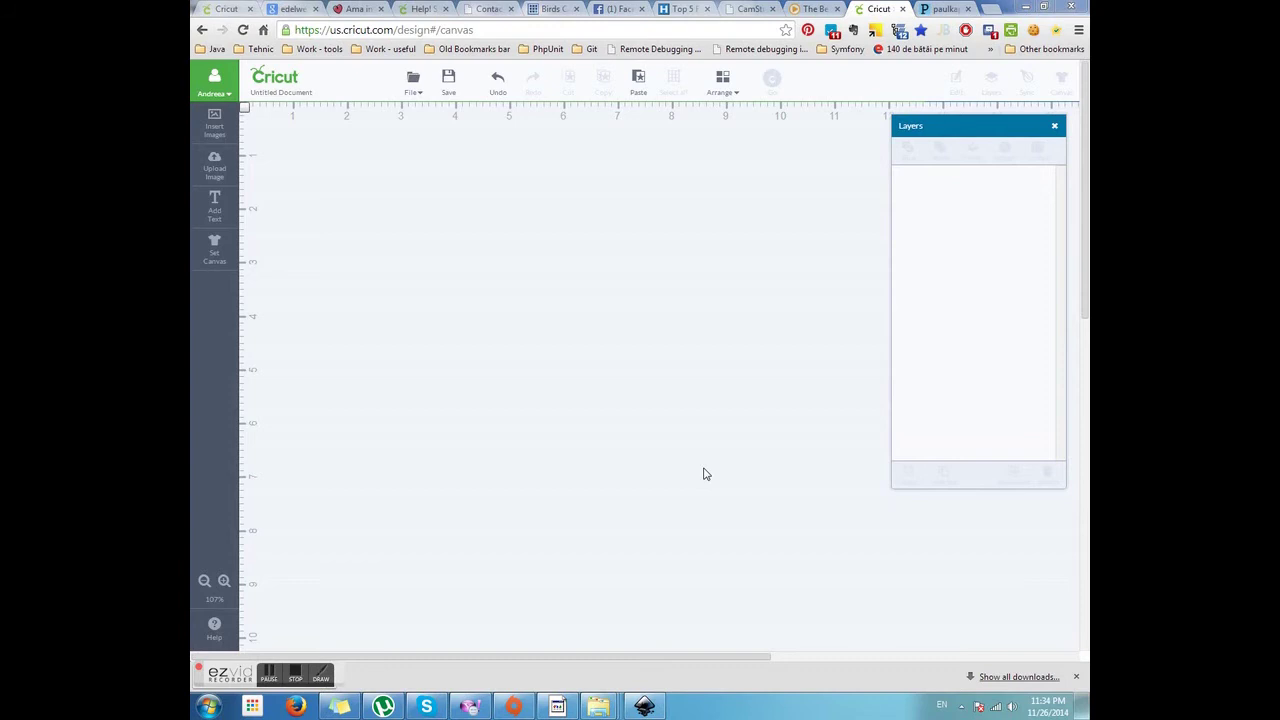
# - View the Snowflake Generator page, switch to Inkscape and open the snowflake SVG from the Downloads folder
pyautogui.click(922, 10)
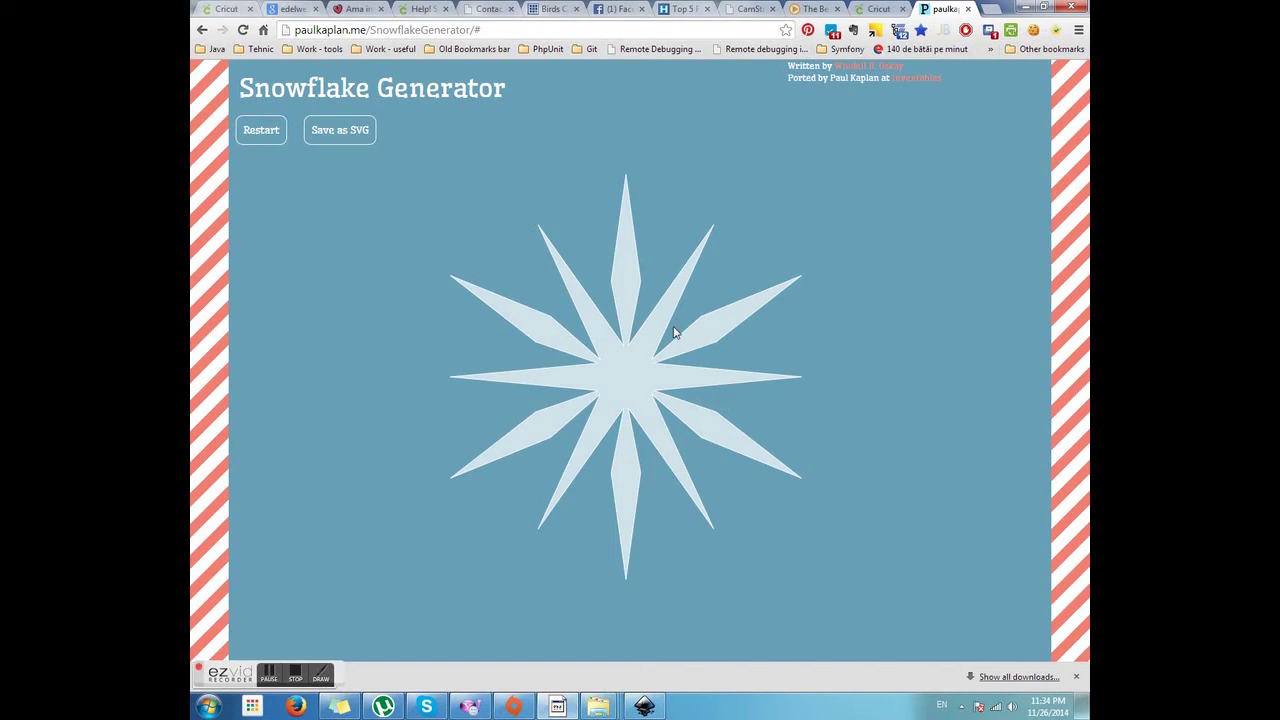
pyautogui.click(642, 706)
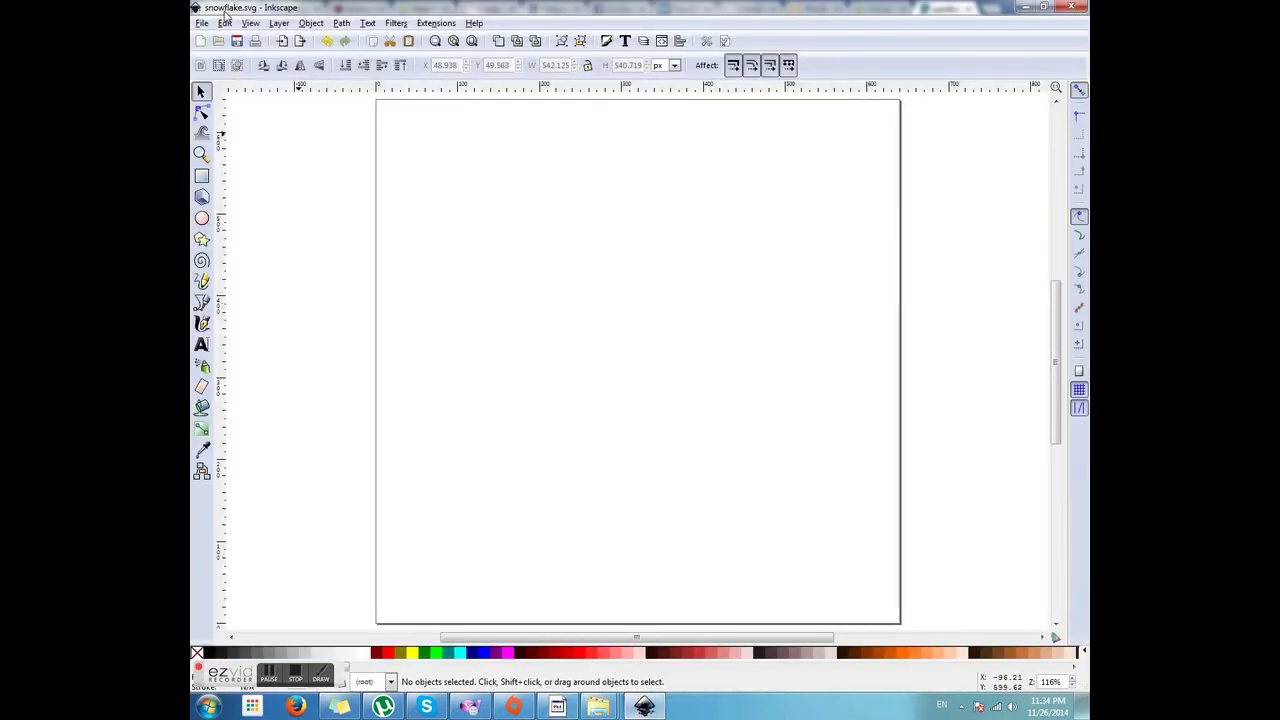
pyautogui.click(202, 23)
pyautogui.click(222, 54)
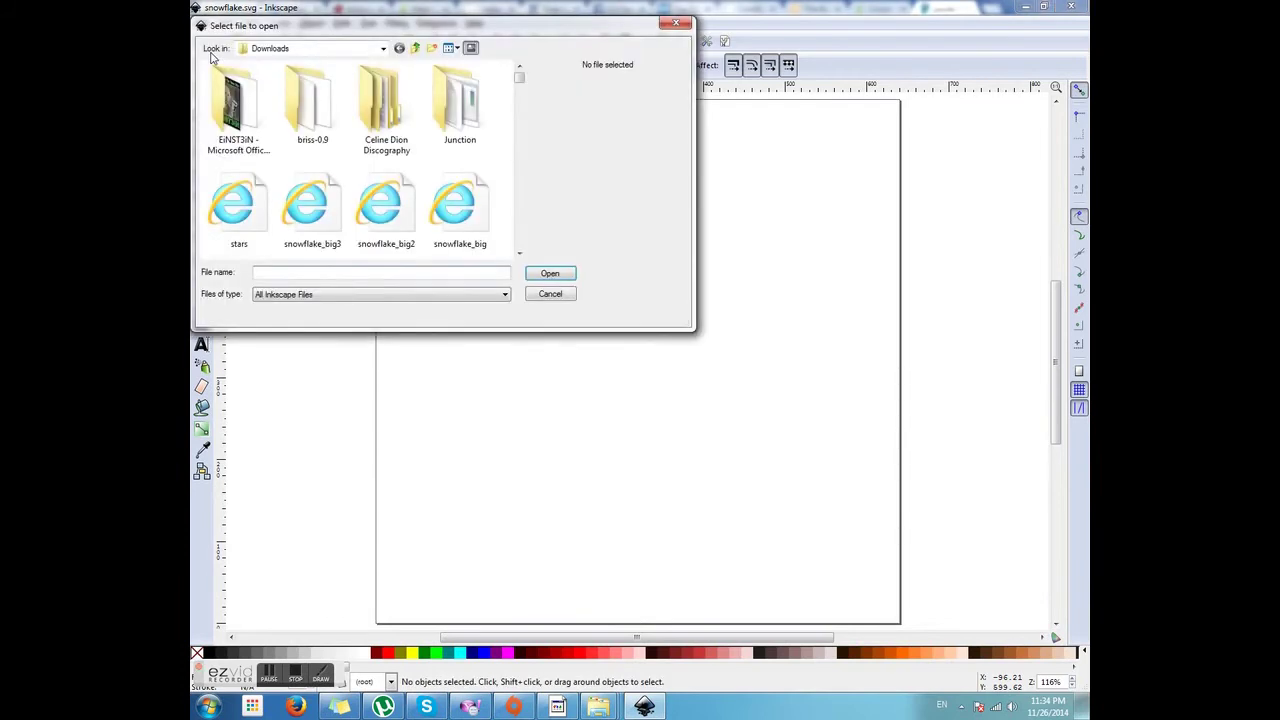
pyautogui.click(364, 52)
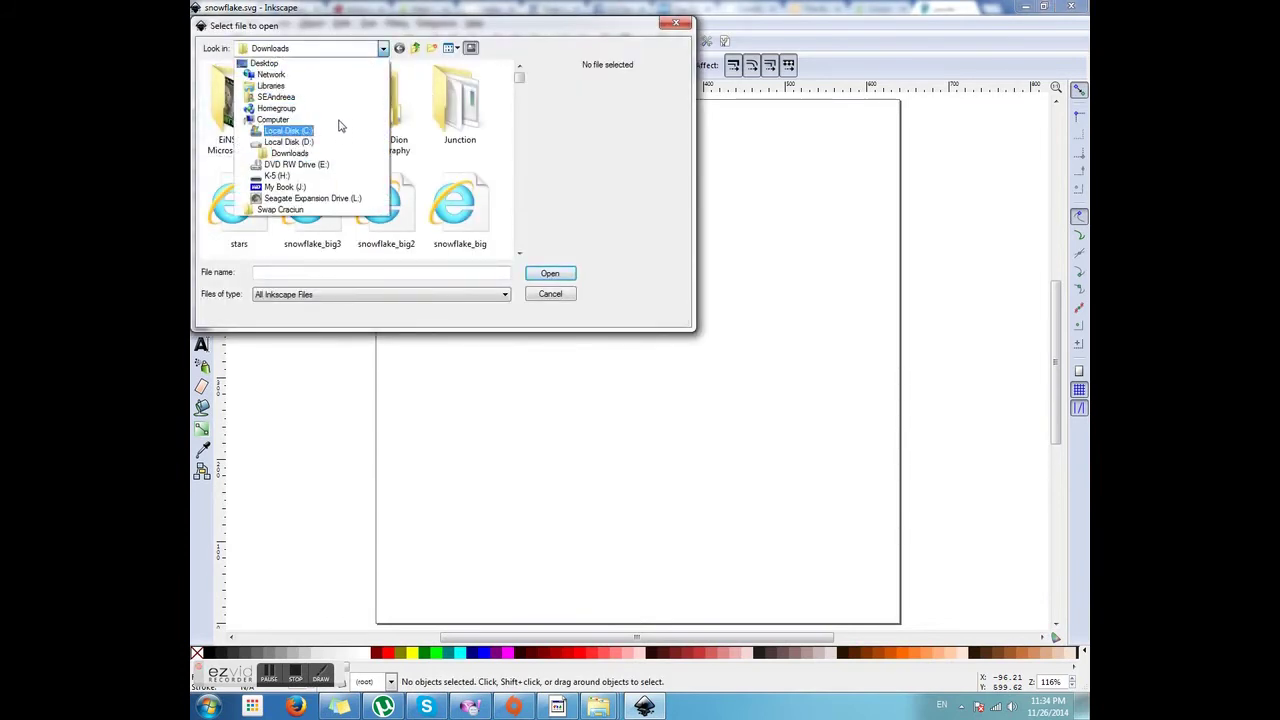
pyautogui.click(338, 126)
pyautogui.doubleClick(333, 155)
pyautogui.scroll(-10, 417, 206)
pyautogui.scroll(8, 424, 201)
pyautogui.scroll(2, 422, 201)
pyautogui.click(460, 102)
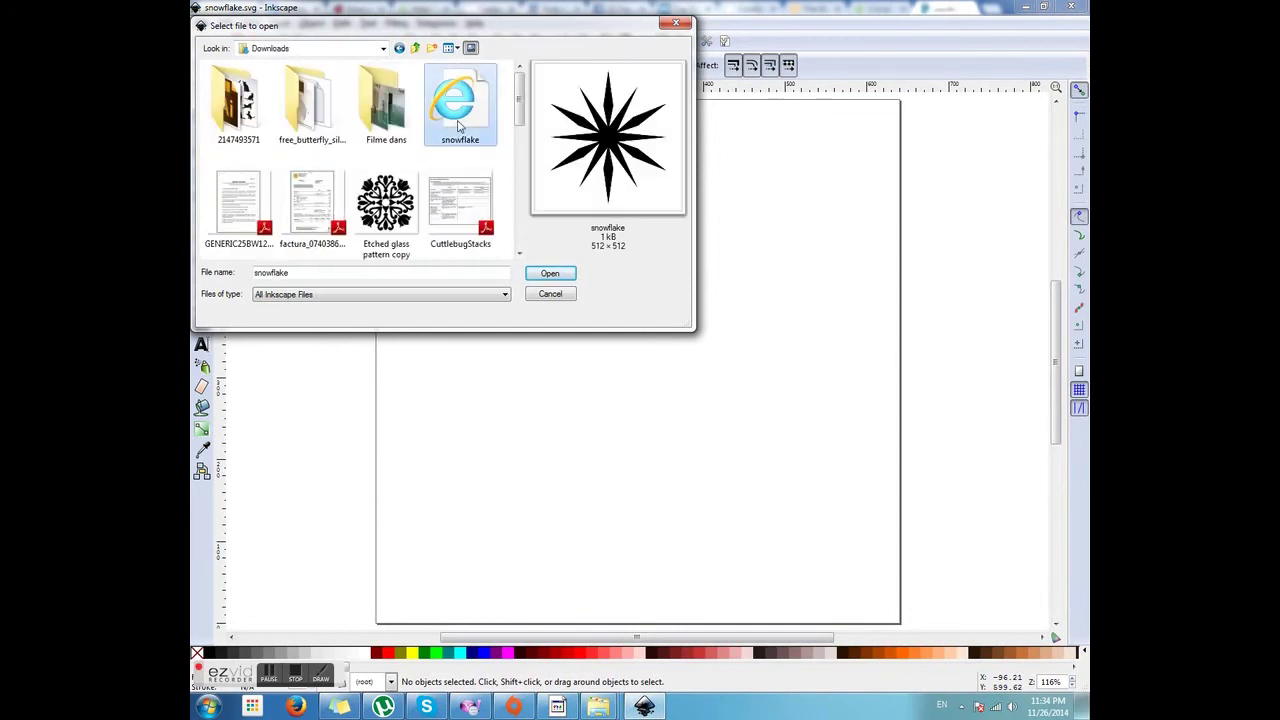
pyautogui.click(550, 274)
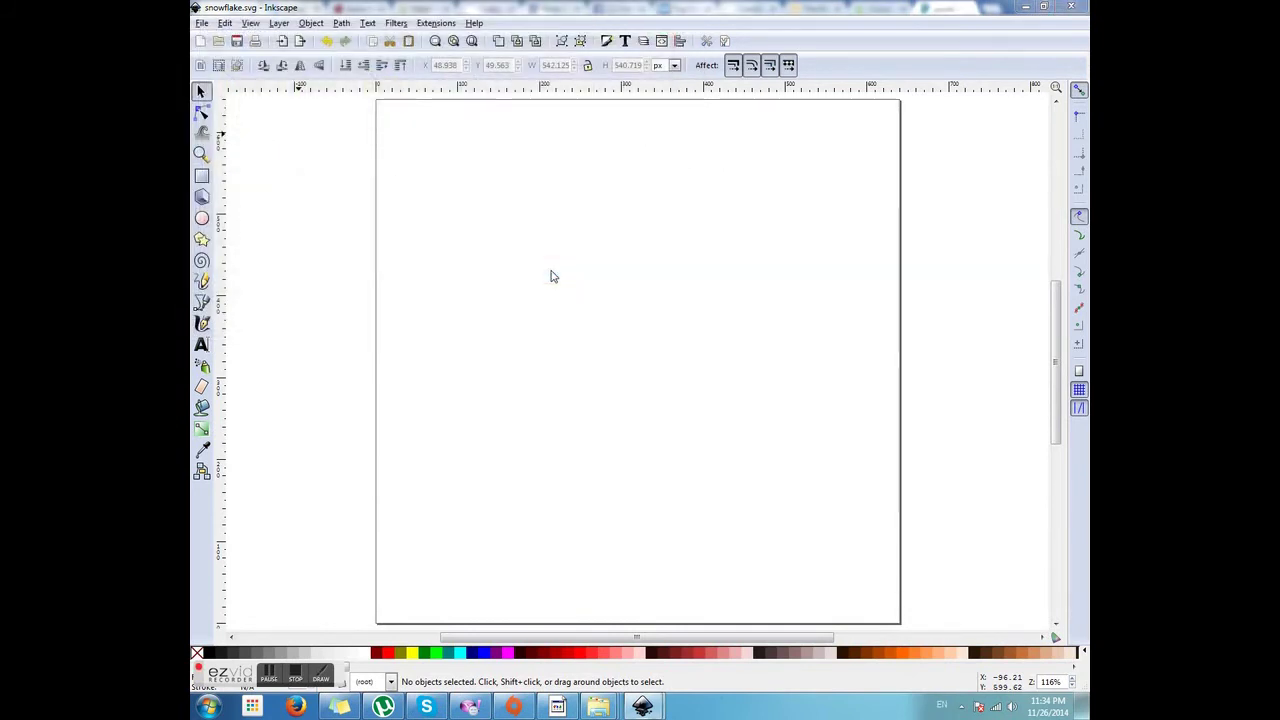
pyautogui.click(612, 9)
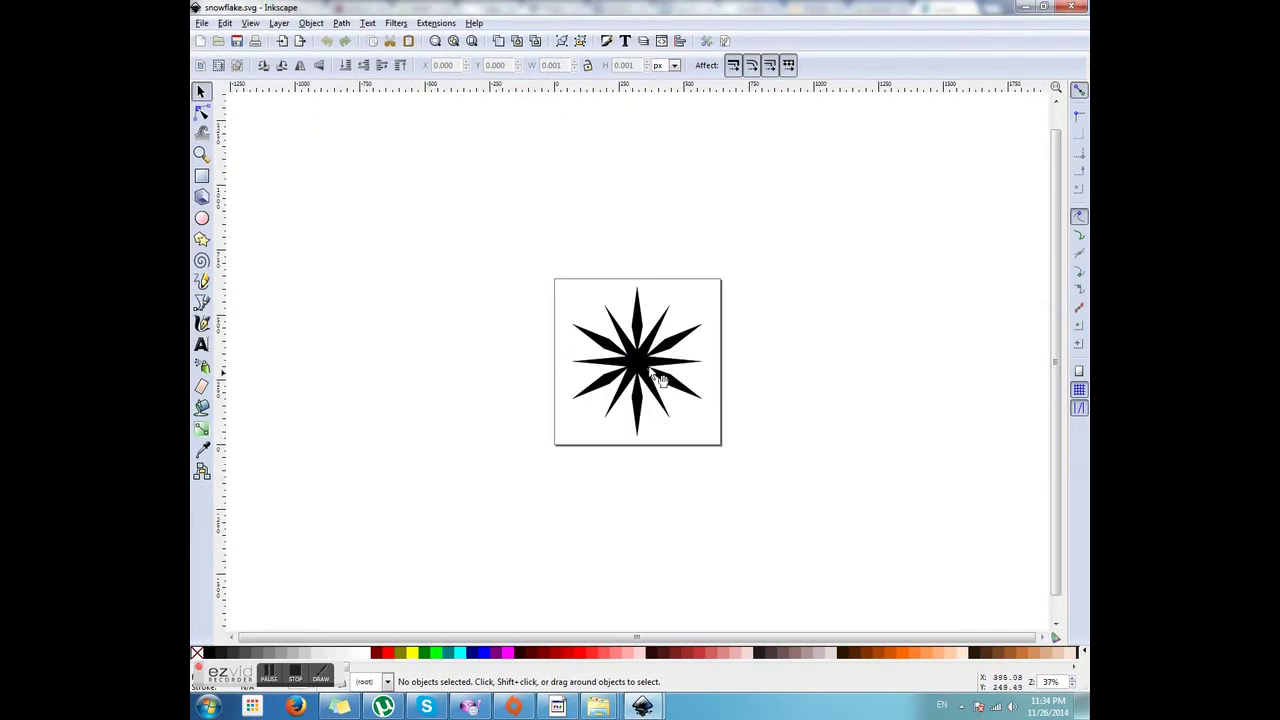
# - Outset the snowflake path repeatedly to thicken its arms, until it is about 516 px wide
pyautogui.scroll(3, 520, 362)
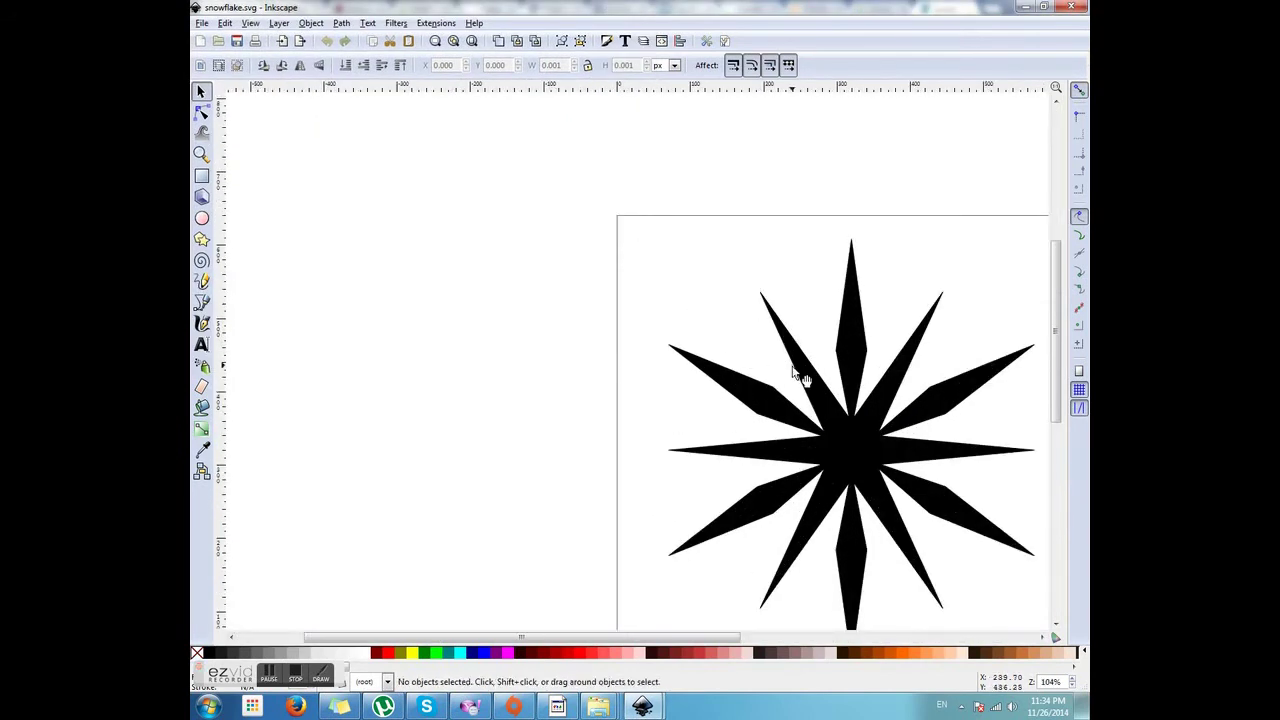
pyautogui.moveTo(704, 642); pyautogui.dragTo(800, 640)
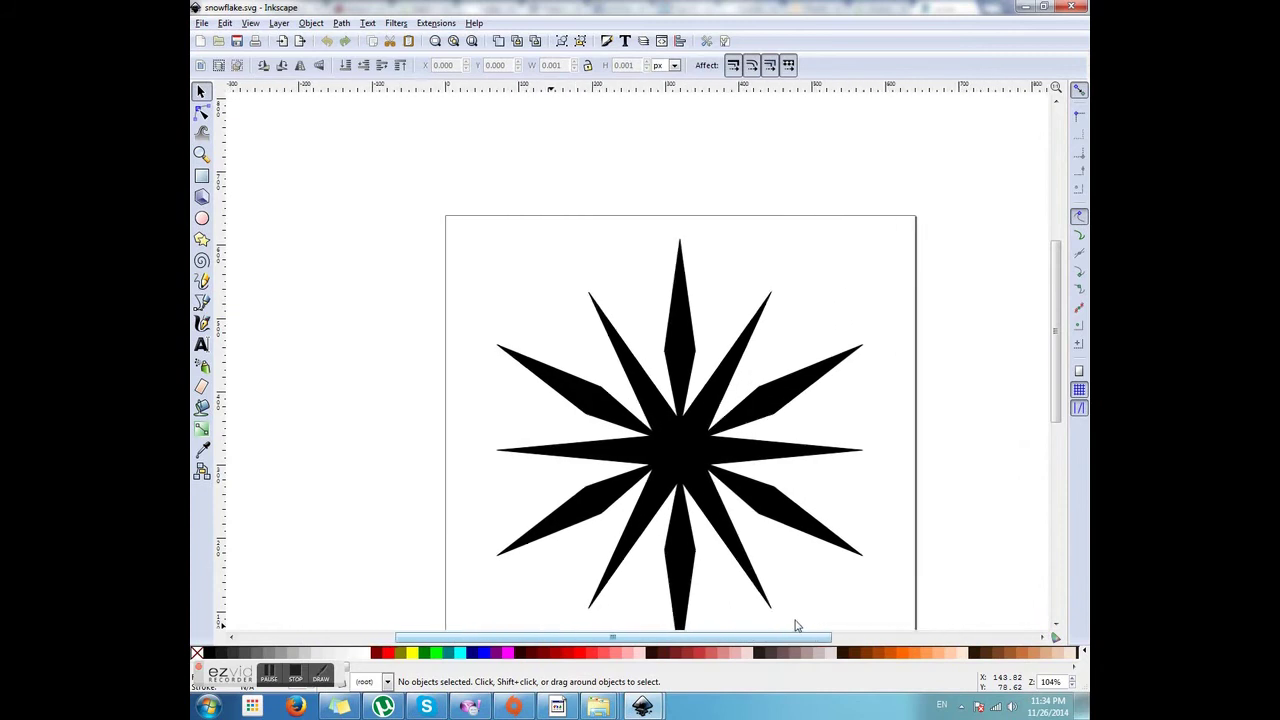
pyautogui.moveTo(1055, 405); pyautogui.dragTo(1055, 442)
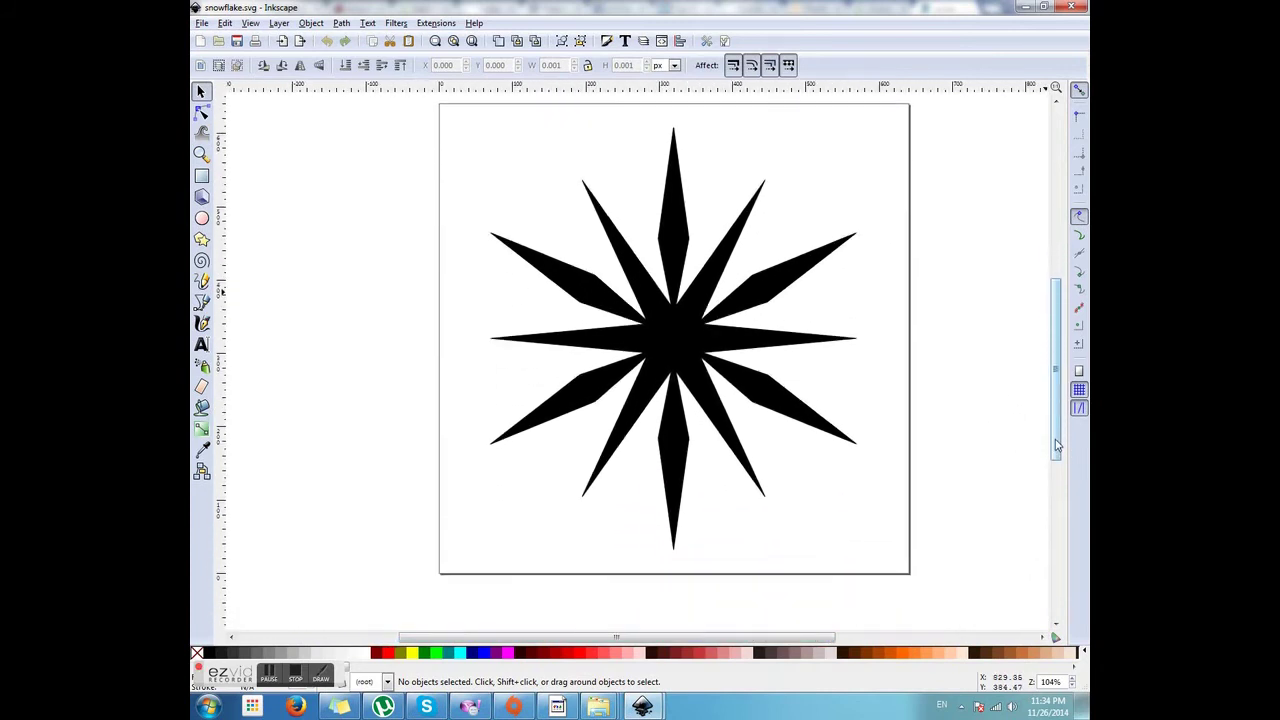
pyautogui.click(660, 356)
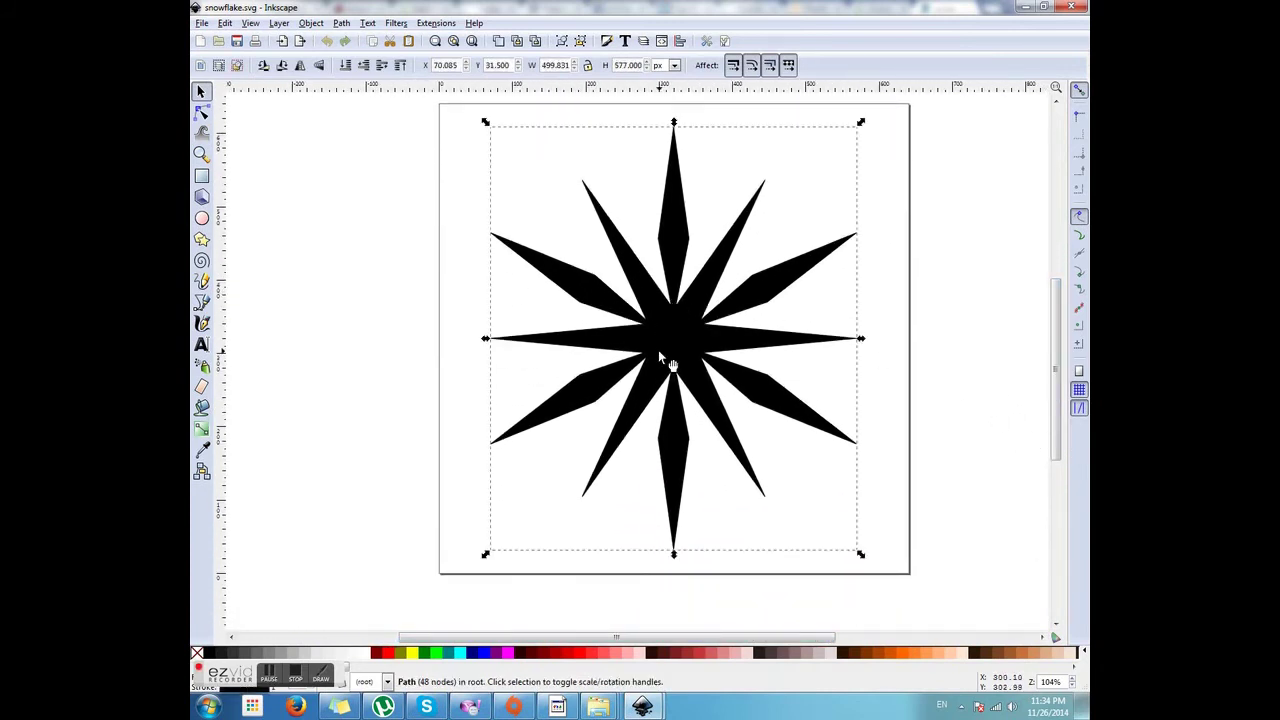
pyautogui.rightClick(658, 350)
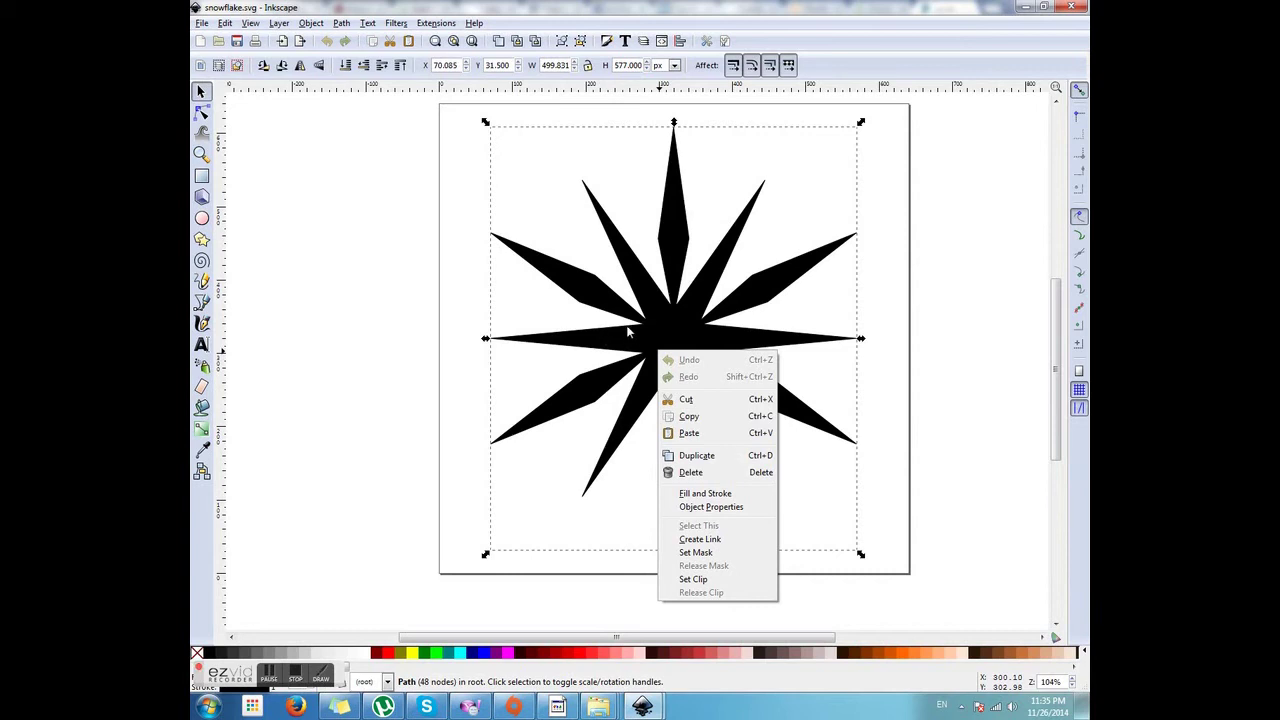
pyautogui.click(628, 332)
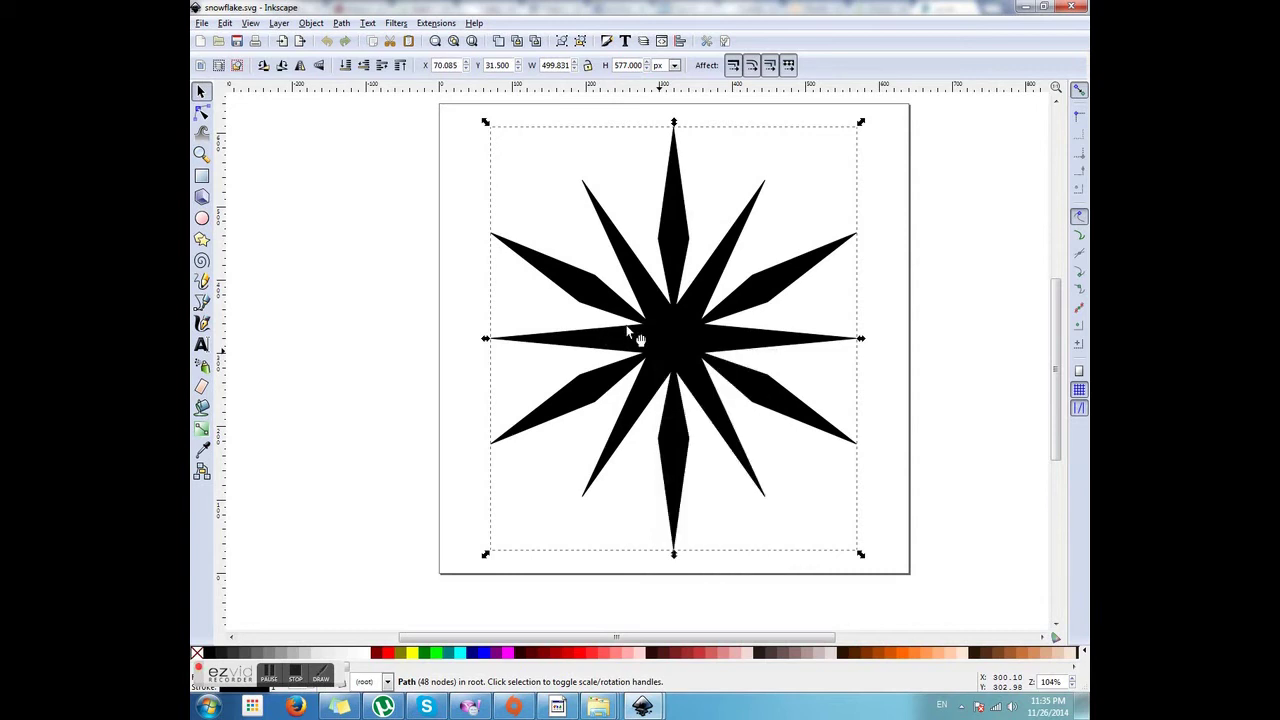
pyautogui.press('ctrl')
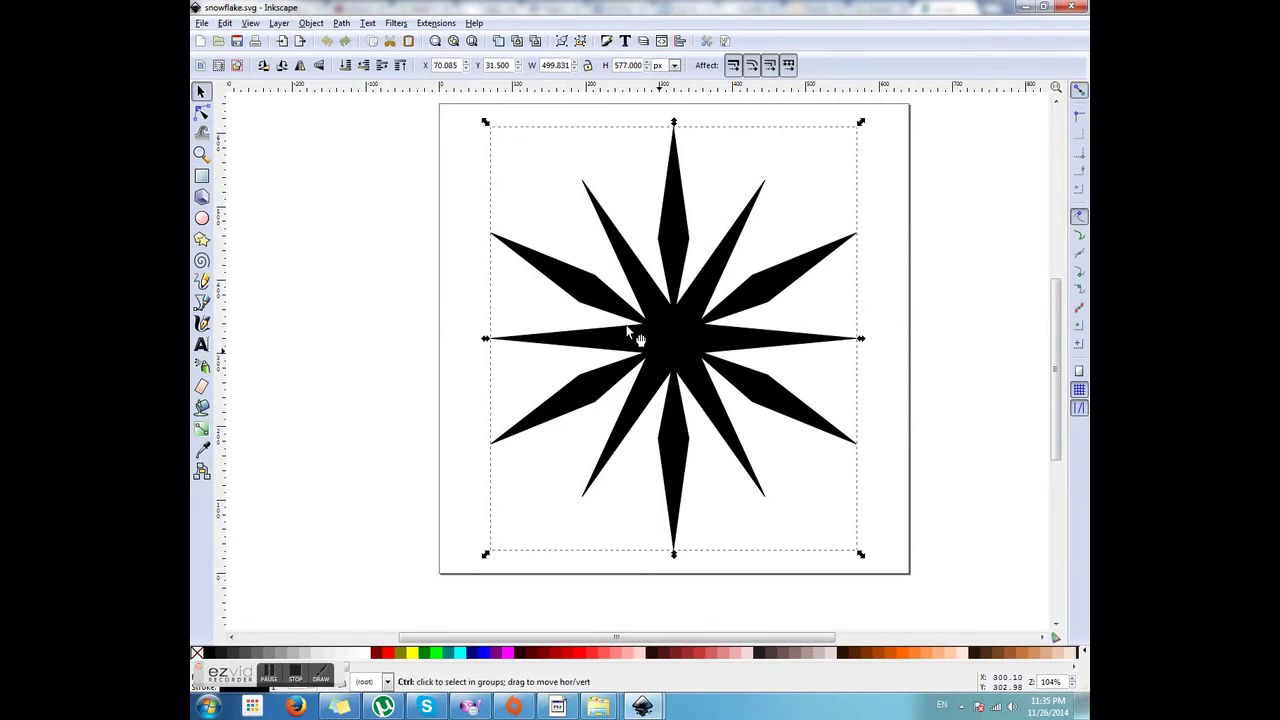
pyautogui.press('.')
pyautogui.hotkey('ctrl', ')')
pyautogui.hotkey('ctrl', ')')
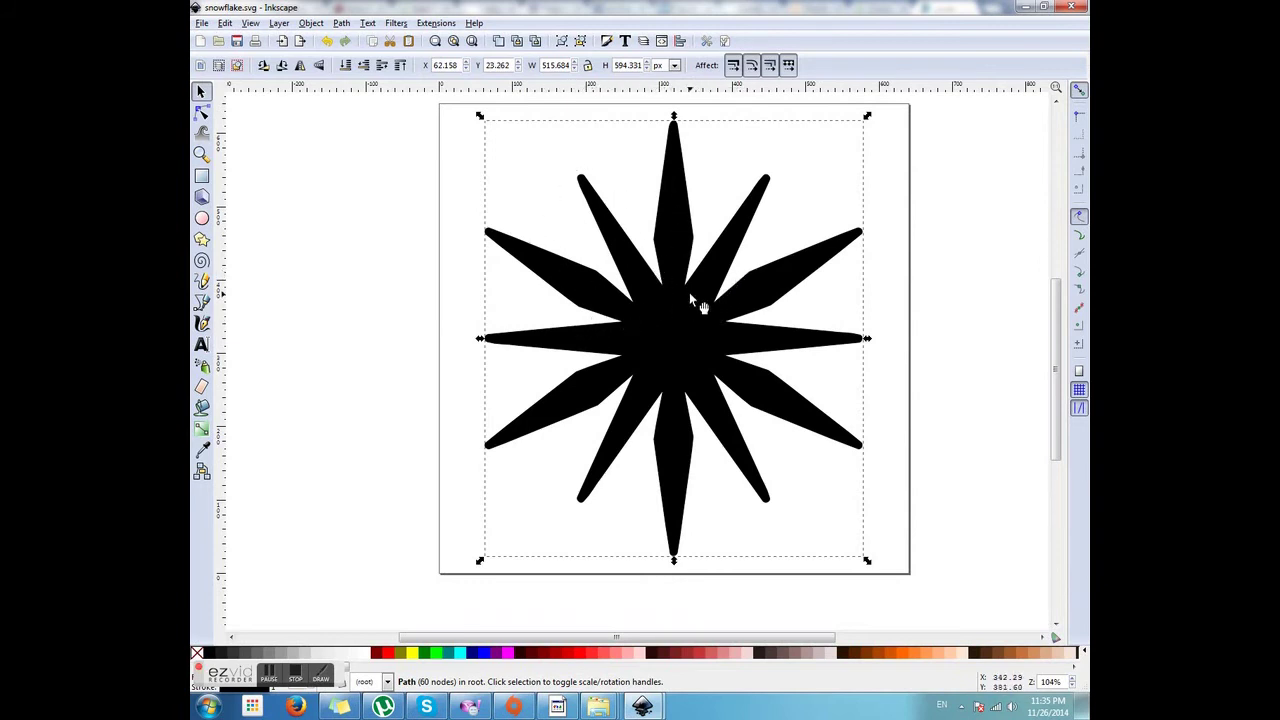
# - Save a copy of the thickened snowflake as snowflake_big in the Downloads folder
pyautogui.click(201, 23)
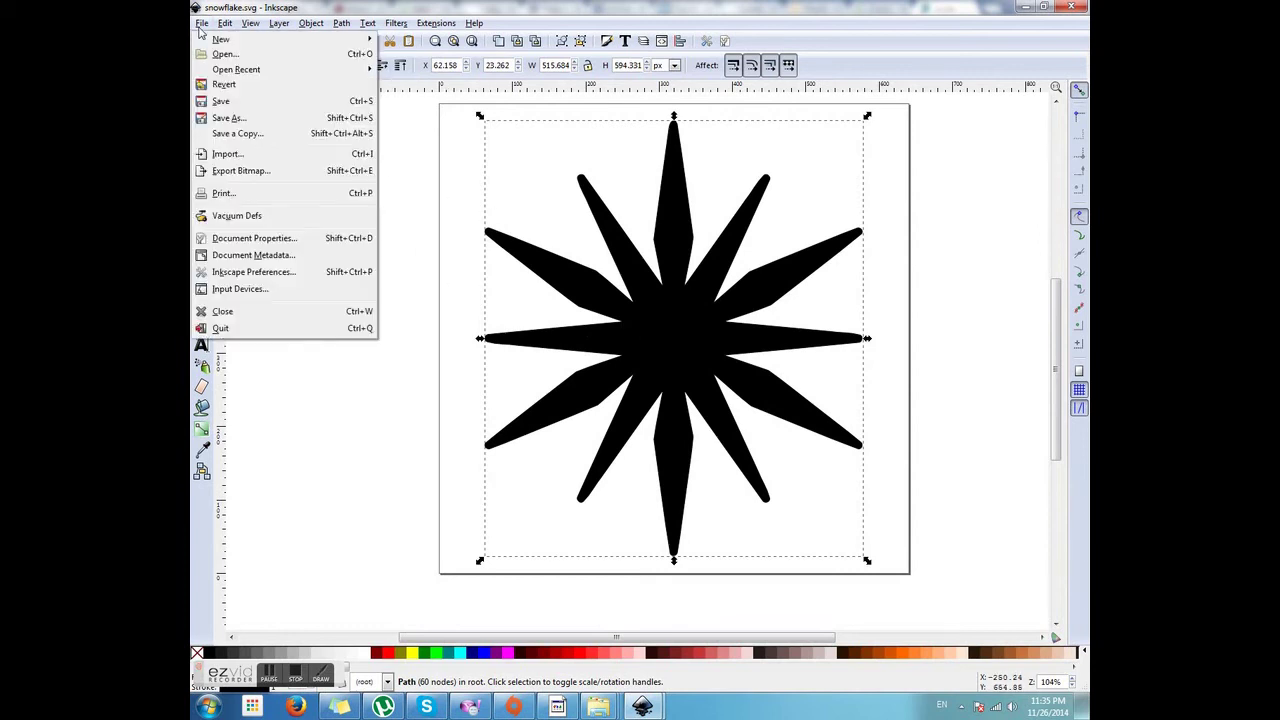
pyautogui.click(220, 141)
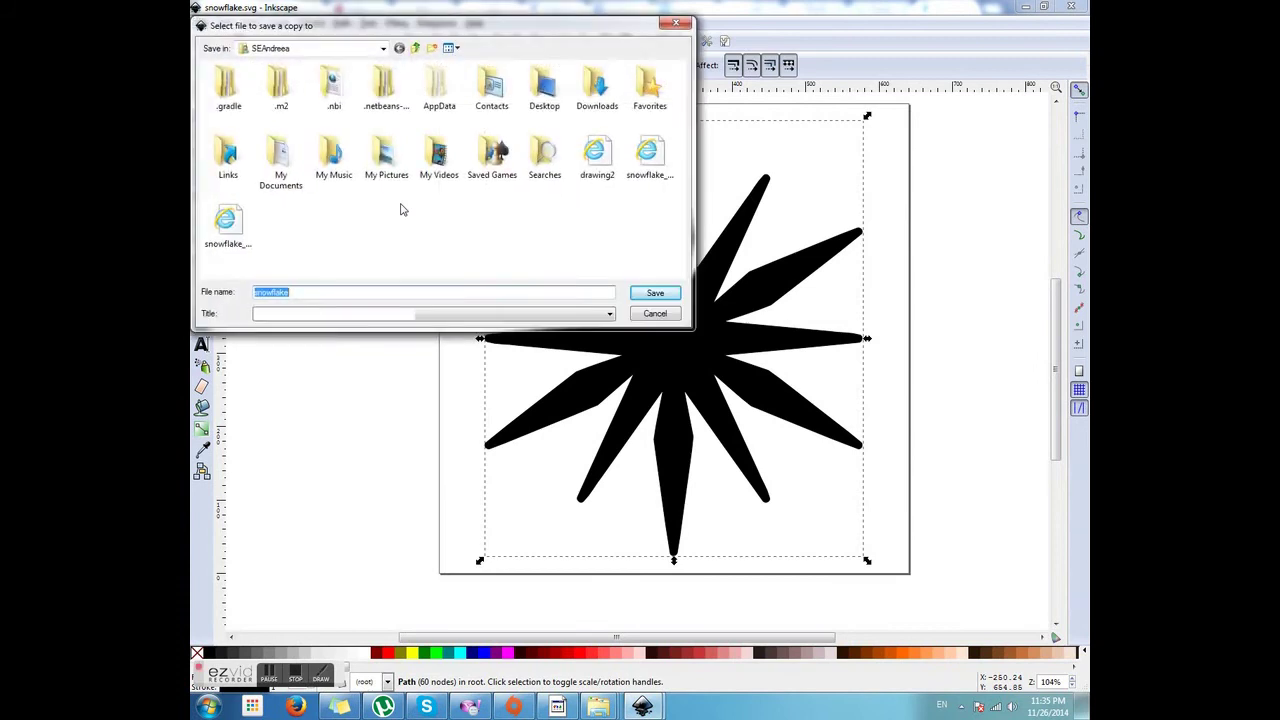
pyautogui.click(303, 293)
pyautogui.doubleClick(590, 97)
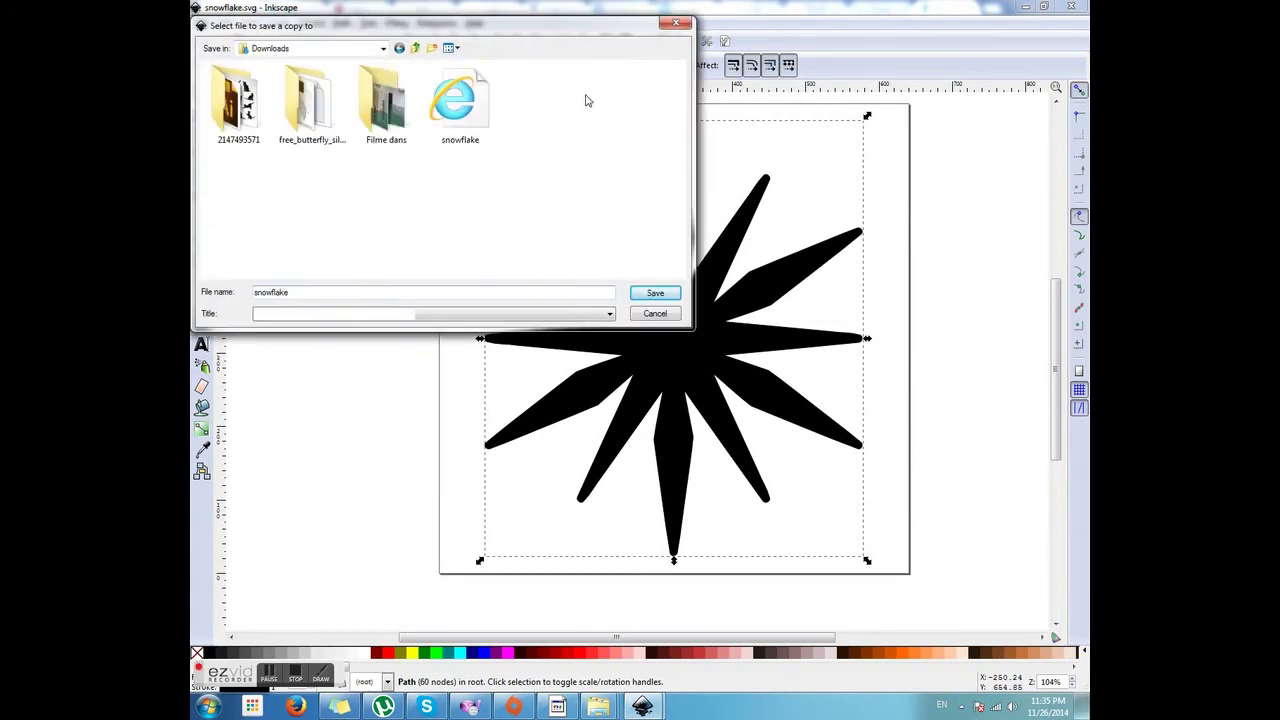
pyautogui.click(323, 293)
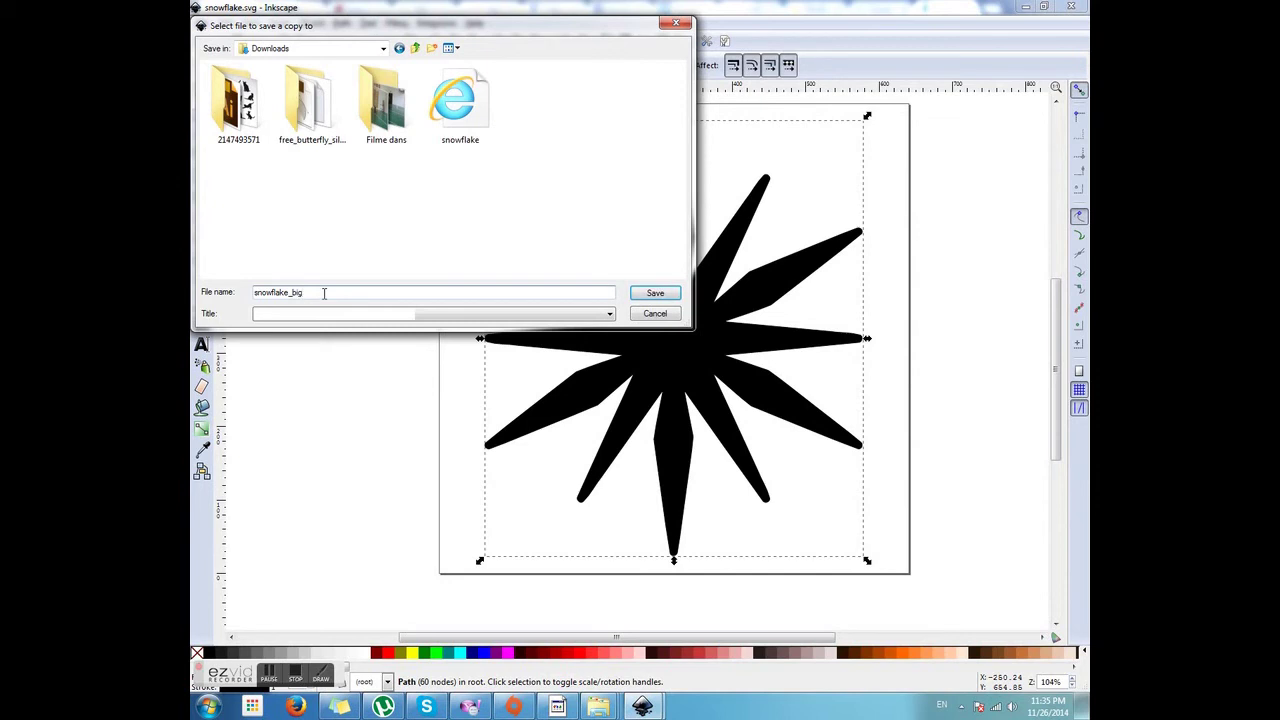
pyautogui.click(655, 292)
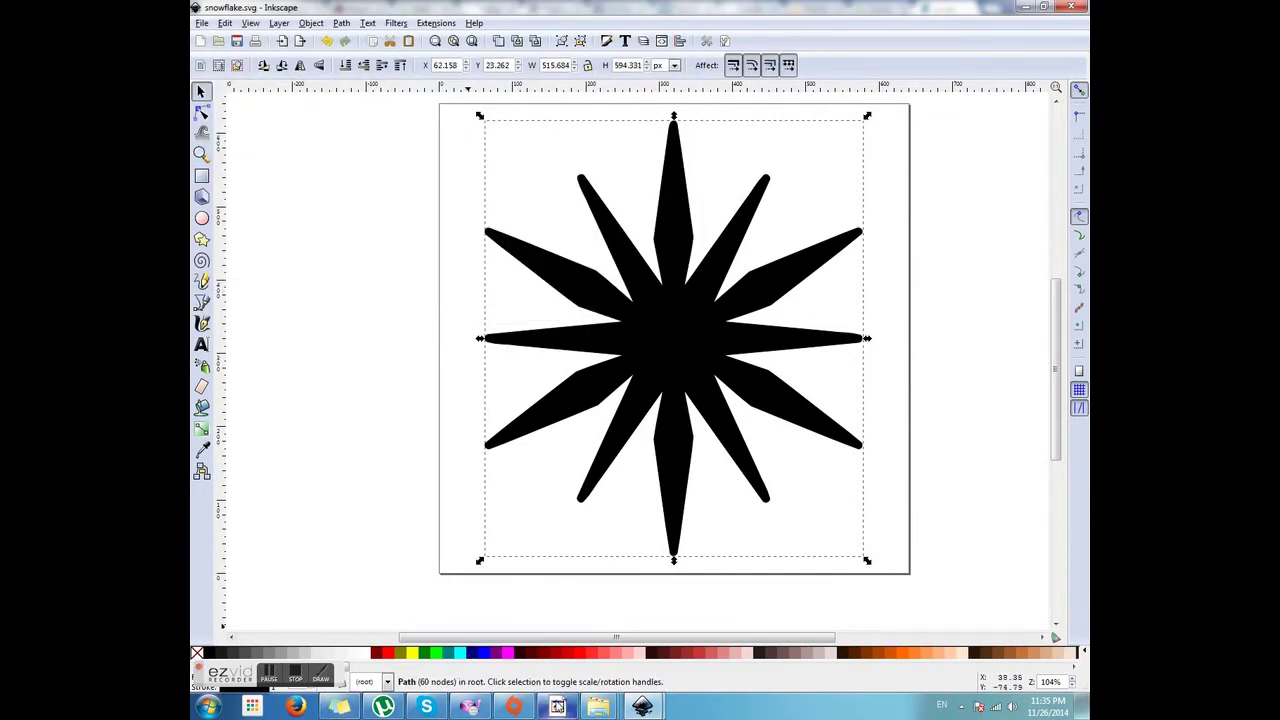
# - Switch to the Cricut design canvas and upload snowflake.svg from the Downloads folder as a vector image
pyautogui.hotkey('alt', 'Tab')
pyautogui.click(880, 9)
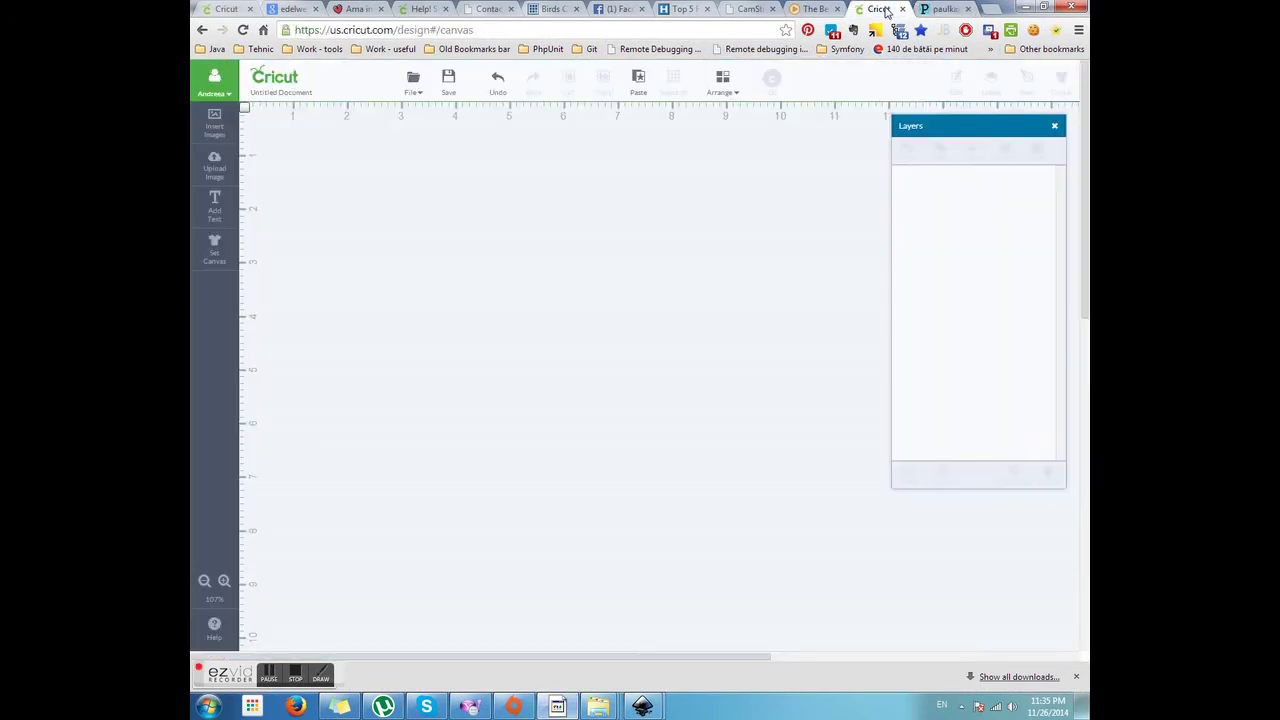
pyautogui.click(214, 168)
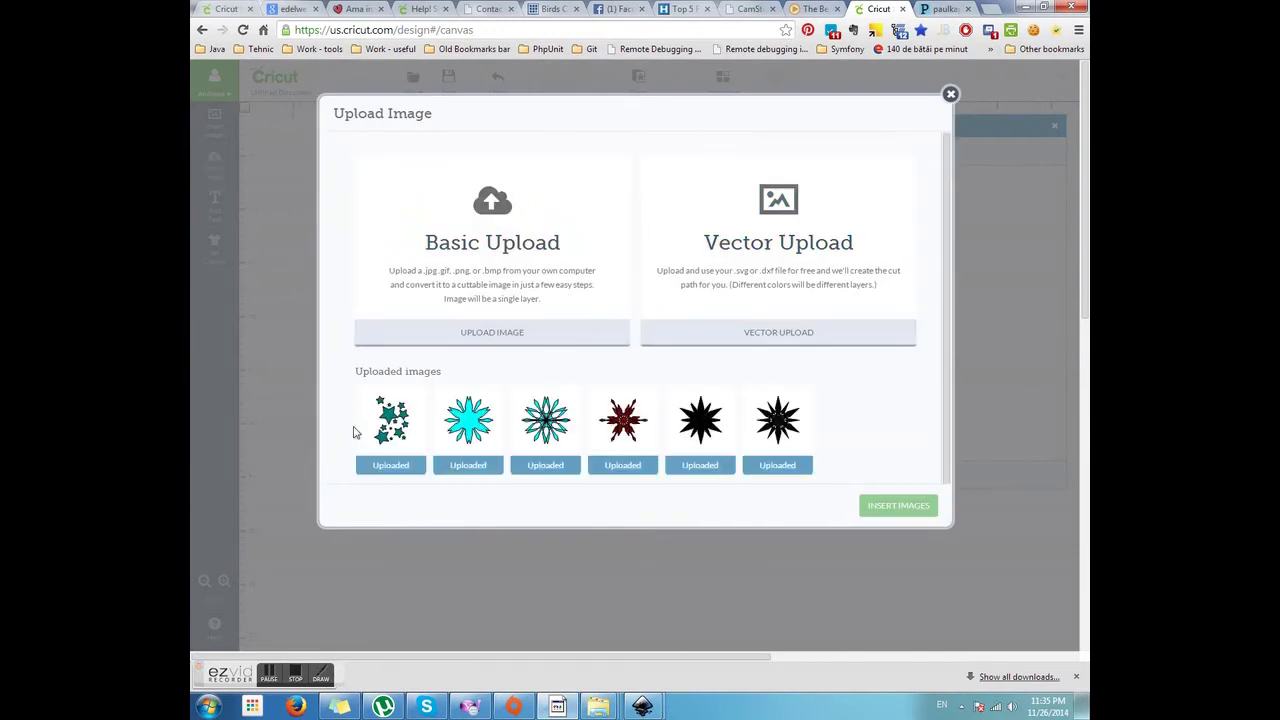
pyautogui.click(805, 340)
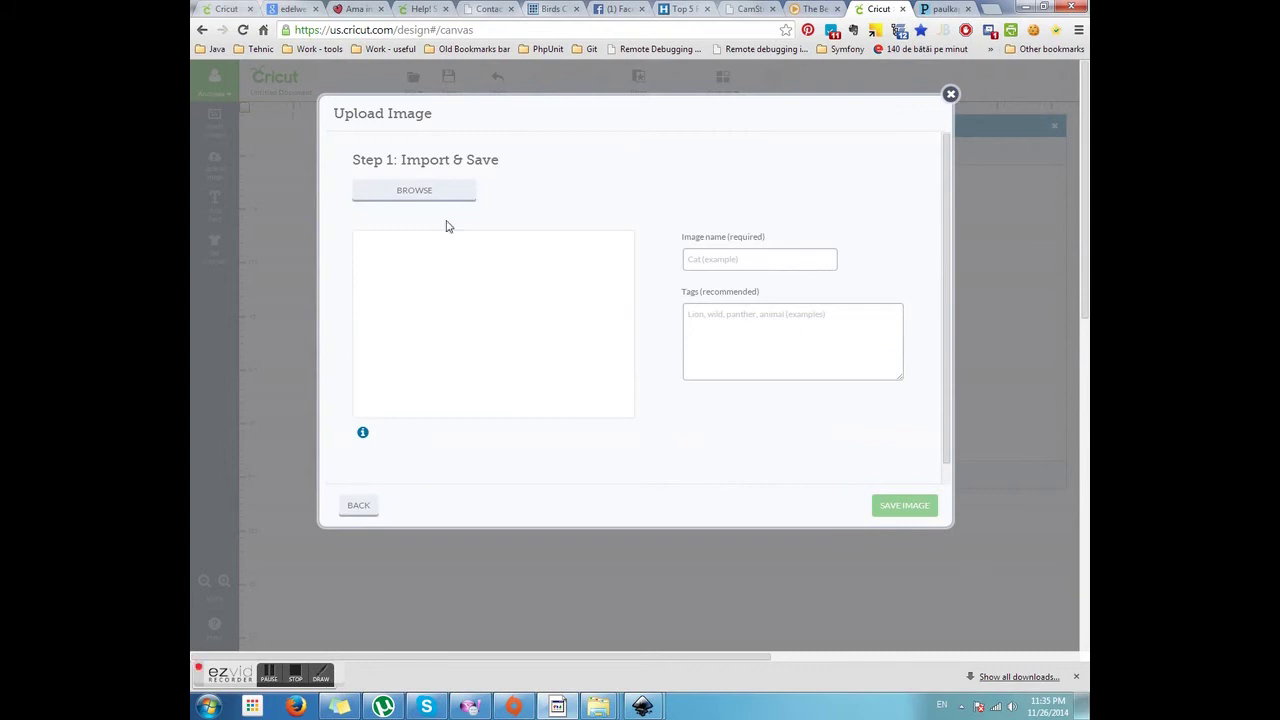
pyautogui.click(405, 196)
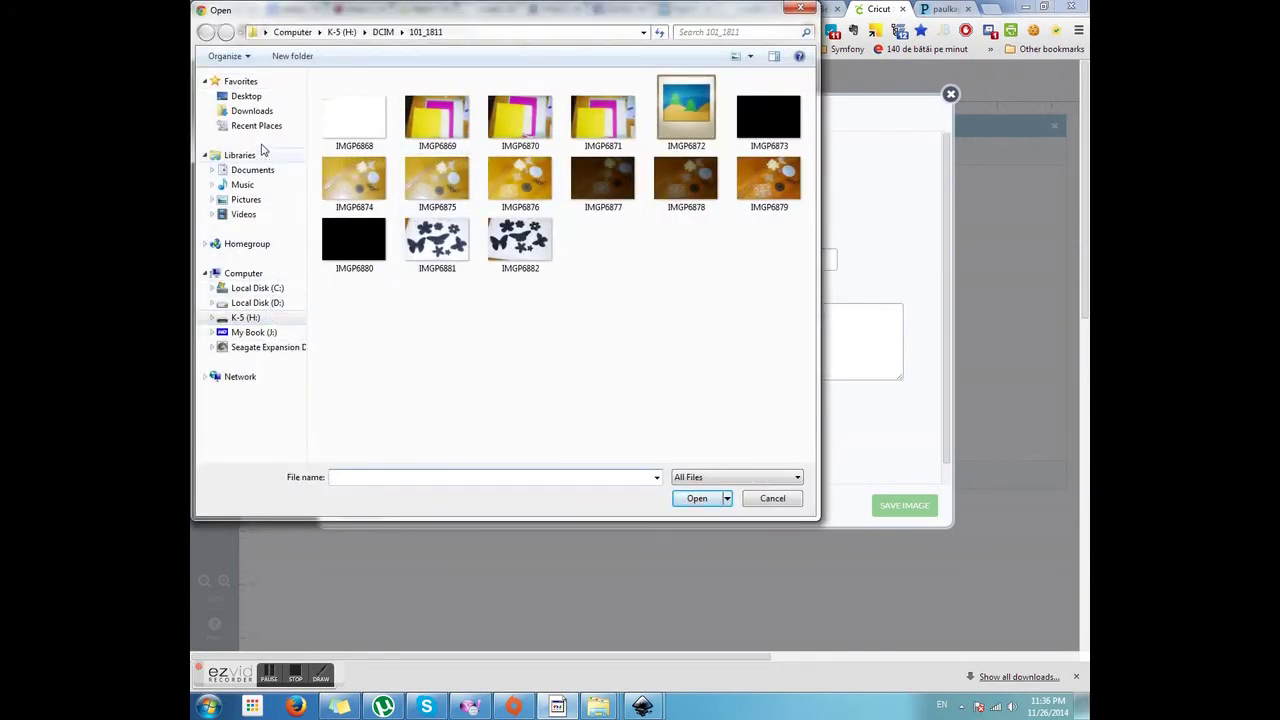
pyautogui.click(252, 111)
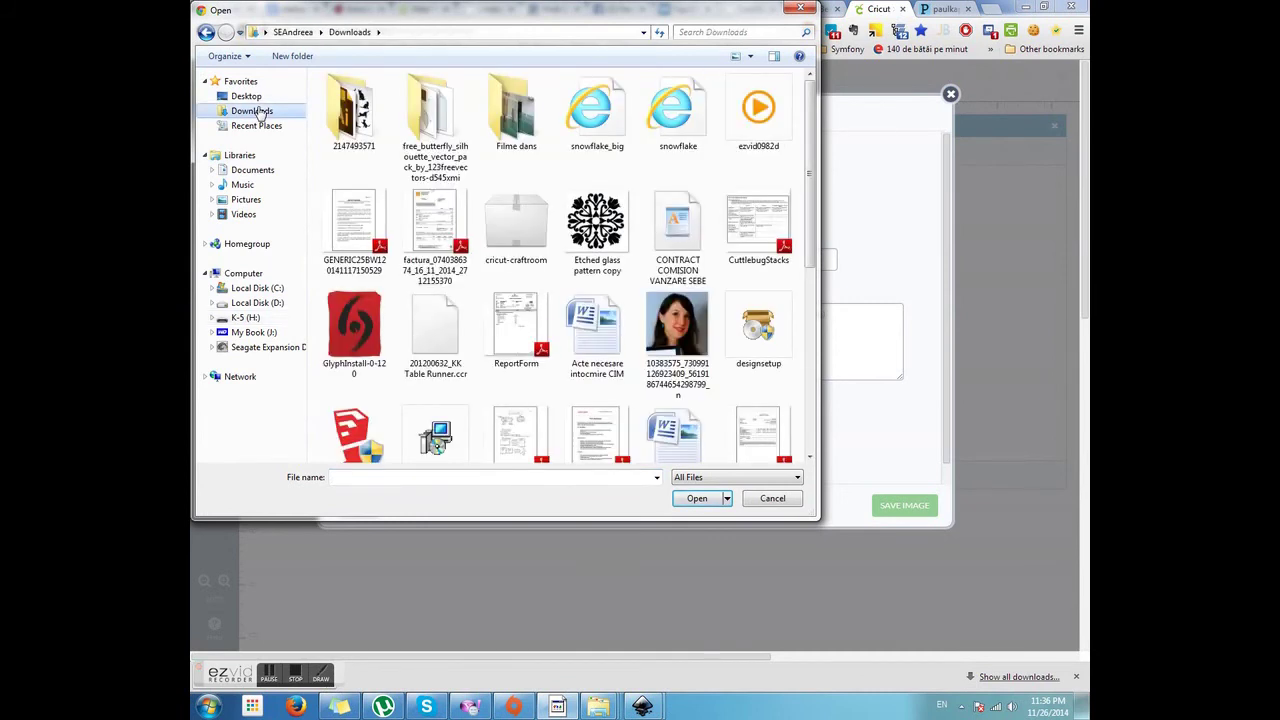
pyautogui.click(665, 118)
pyautogui.click(687, 500)
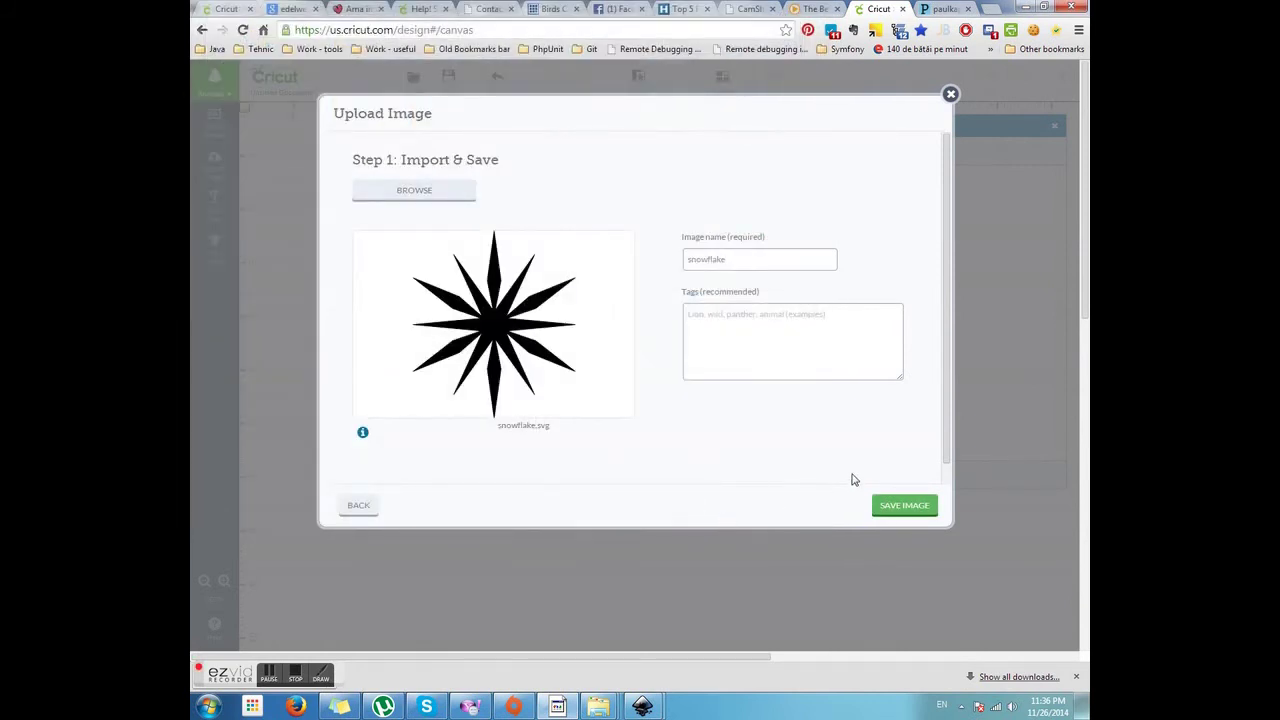
pyautogui.click(900, 507)
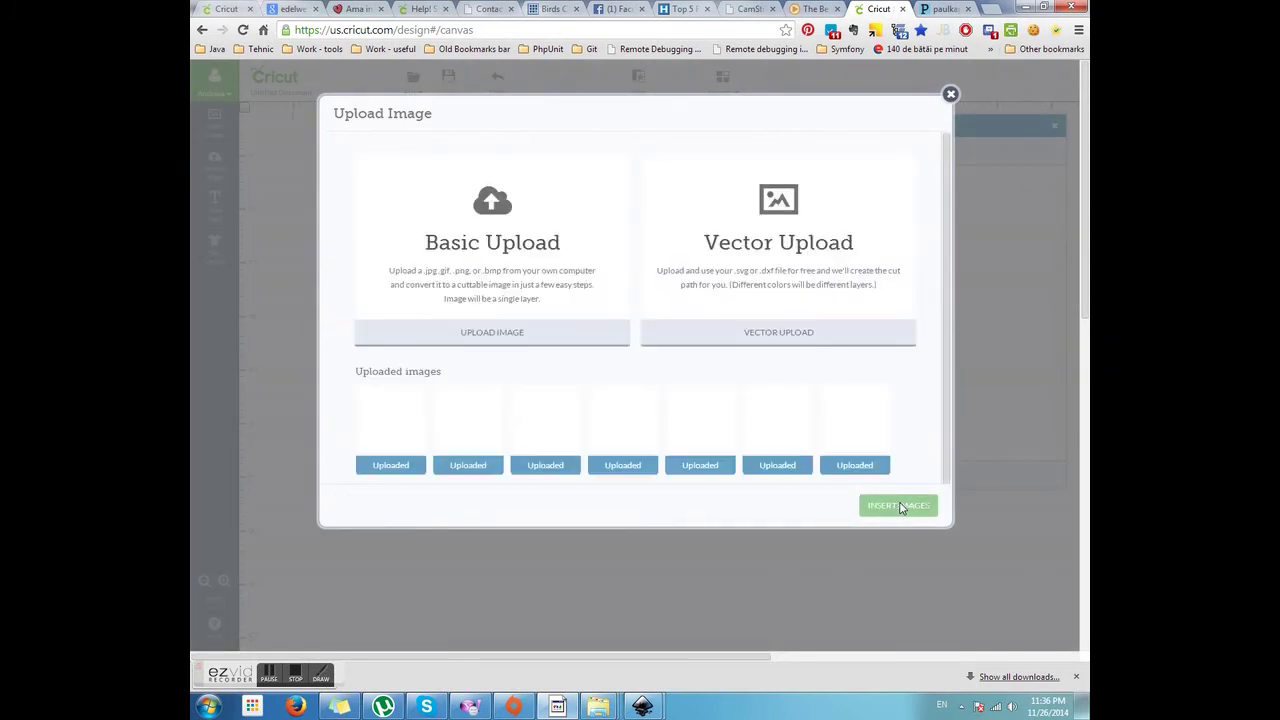
# - Upload snowflake_big.svg from the Downloads folder as a second vector image and save it
pyautogui.click(761, 338)
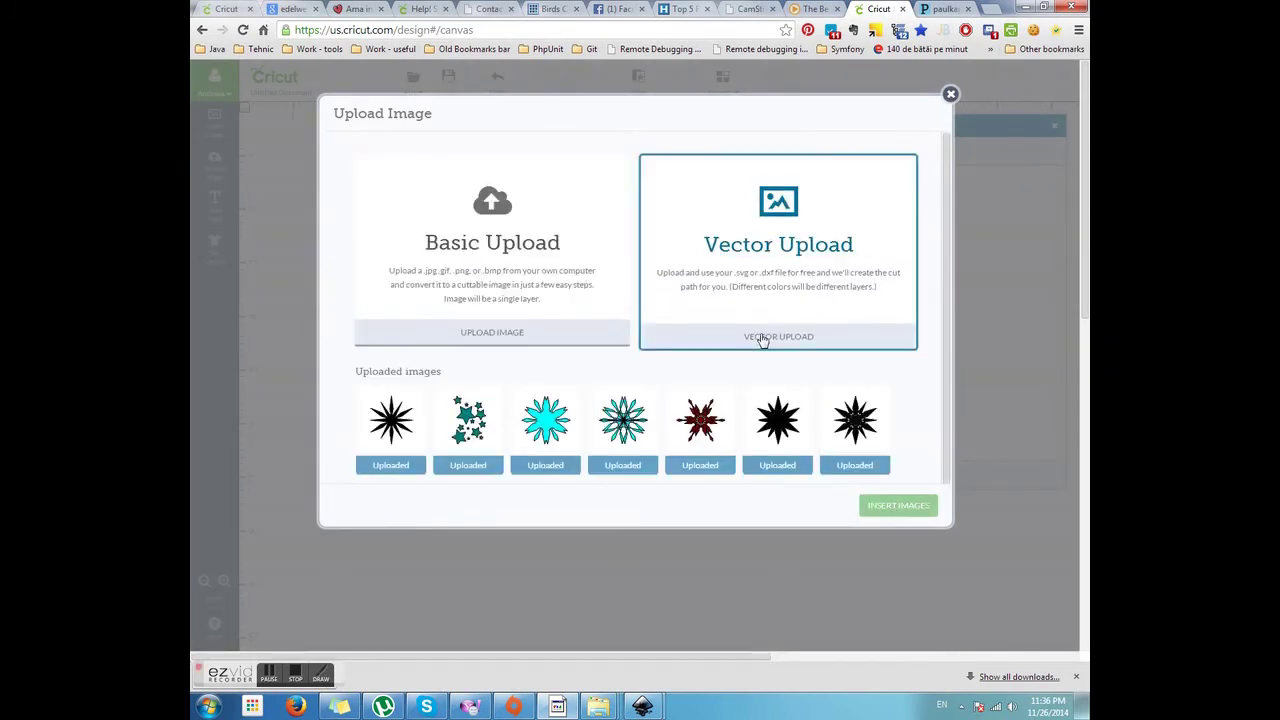
pyautogui.click(429, 193)
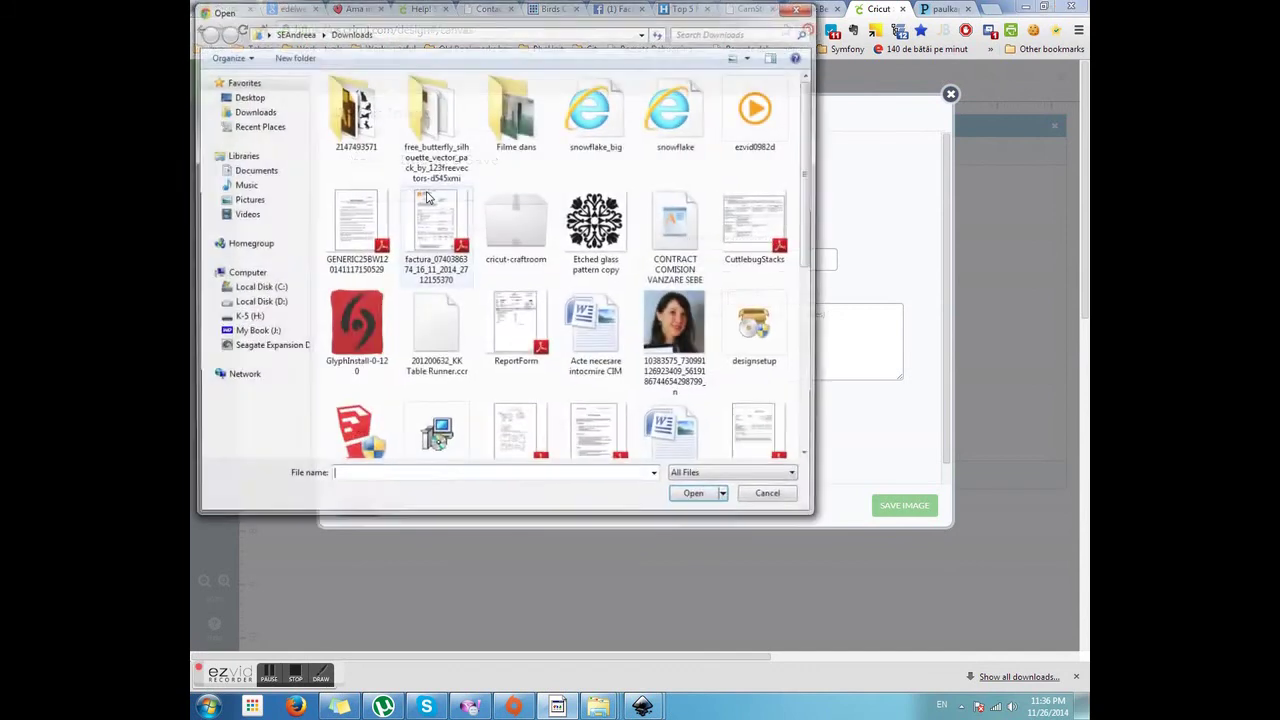
pyautogui.click(590, 112)
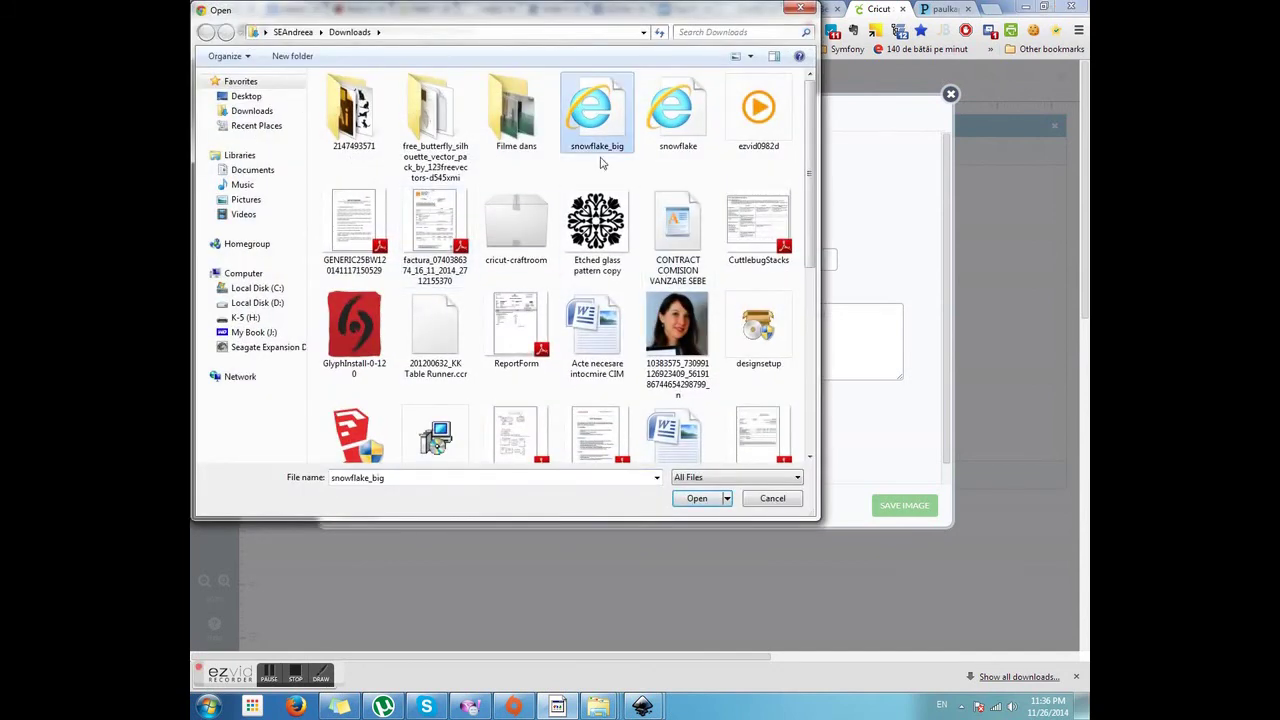
pyautogui.click(697, 498)
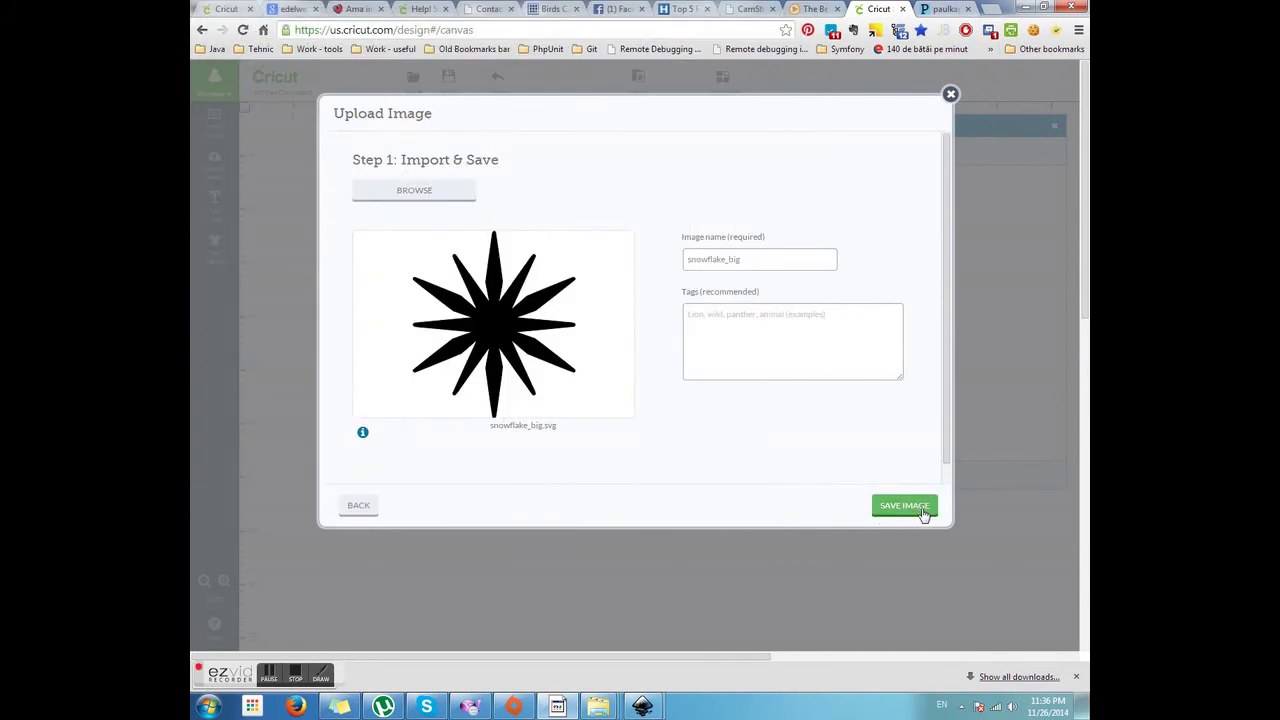
pyautogui.click(884, 510)
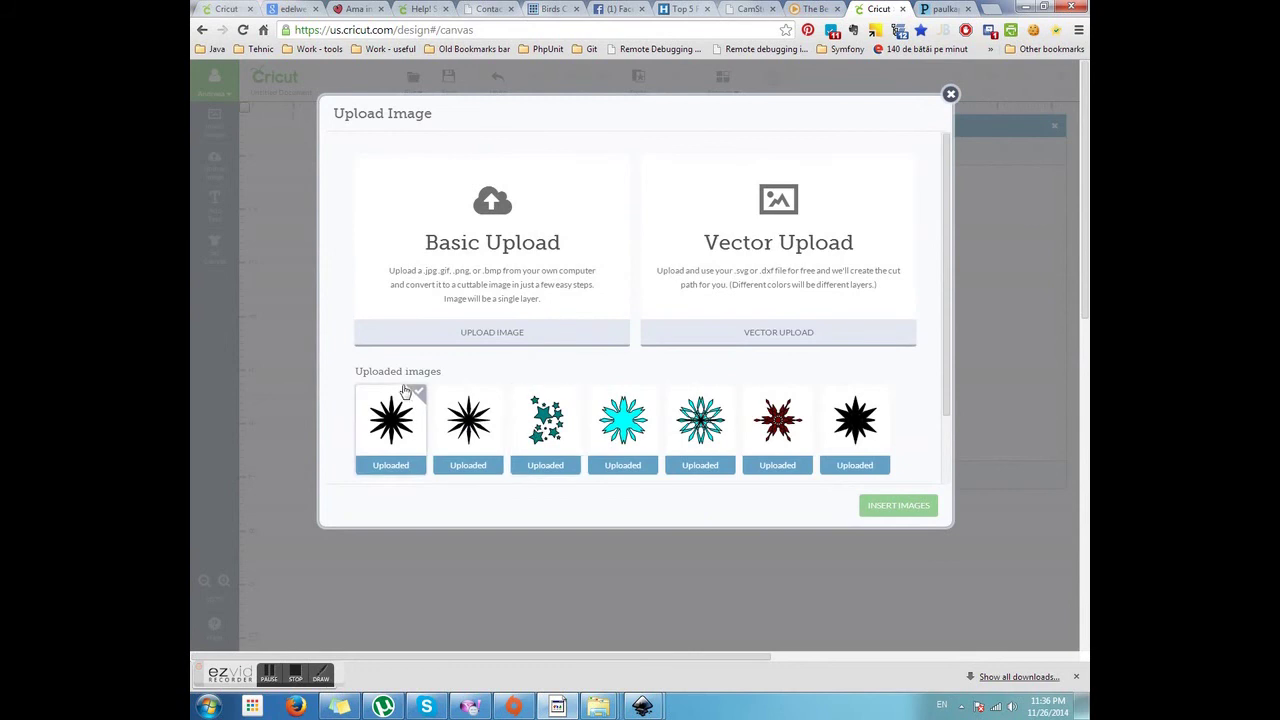
# - Insert the uploaded snowflake_big and snowflake images together onto the canvas
pyautogui.click(414, 400)
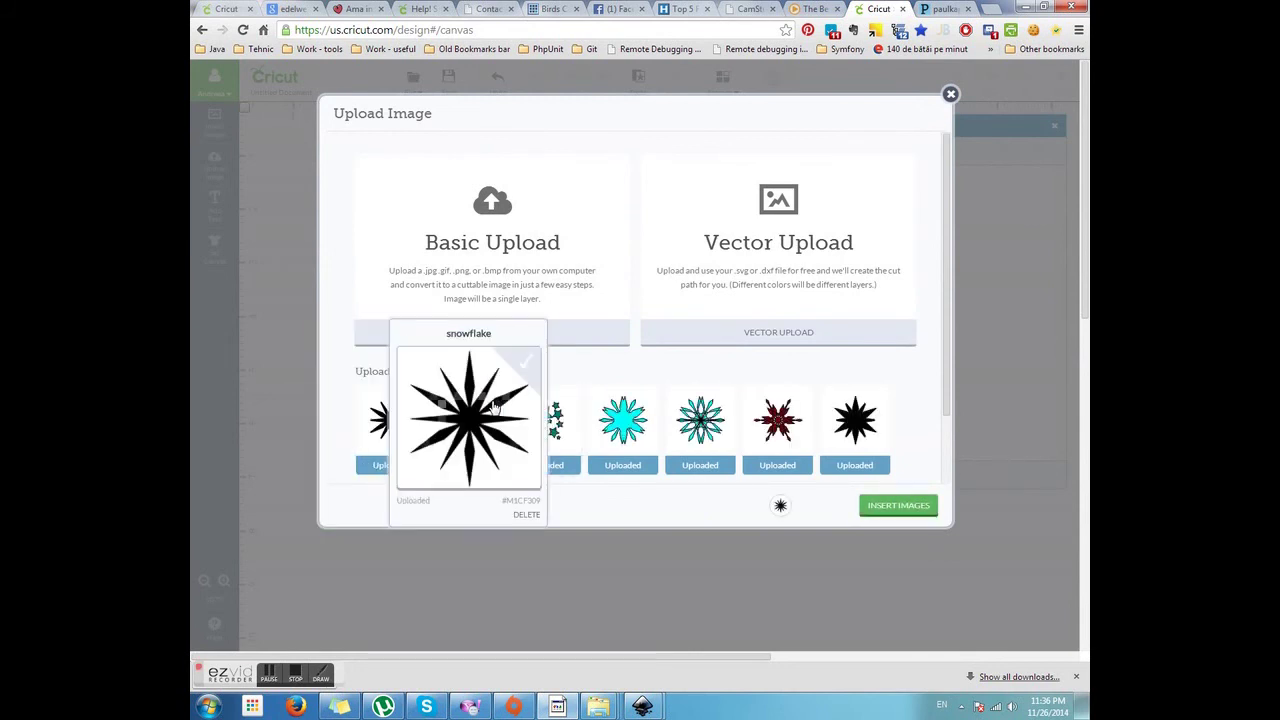
pyautogui.click(499, 446)
pyautogui.click(893, 507)
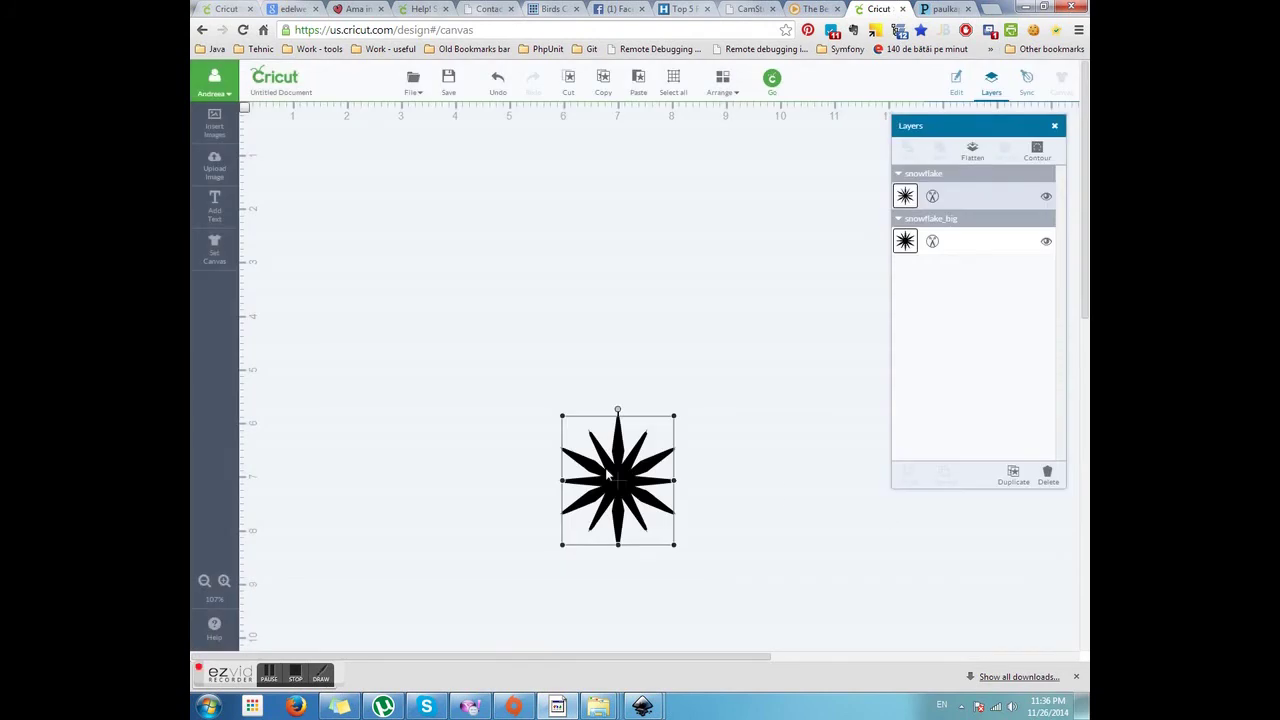
# - Arrange the thin snowflake and snowflake_big side by side and level with each other near the canvas origin
pyautogui.moveTo(620, 475); pyautogui.dragTo(342, 232)
pyautogui.moveTo(579, 430); pyautogui.dragTo(421, 181)
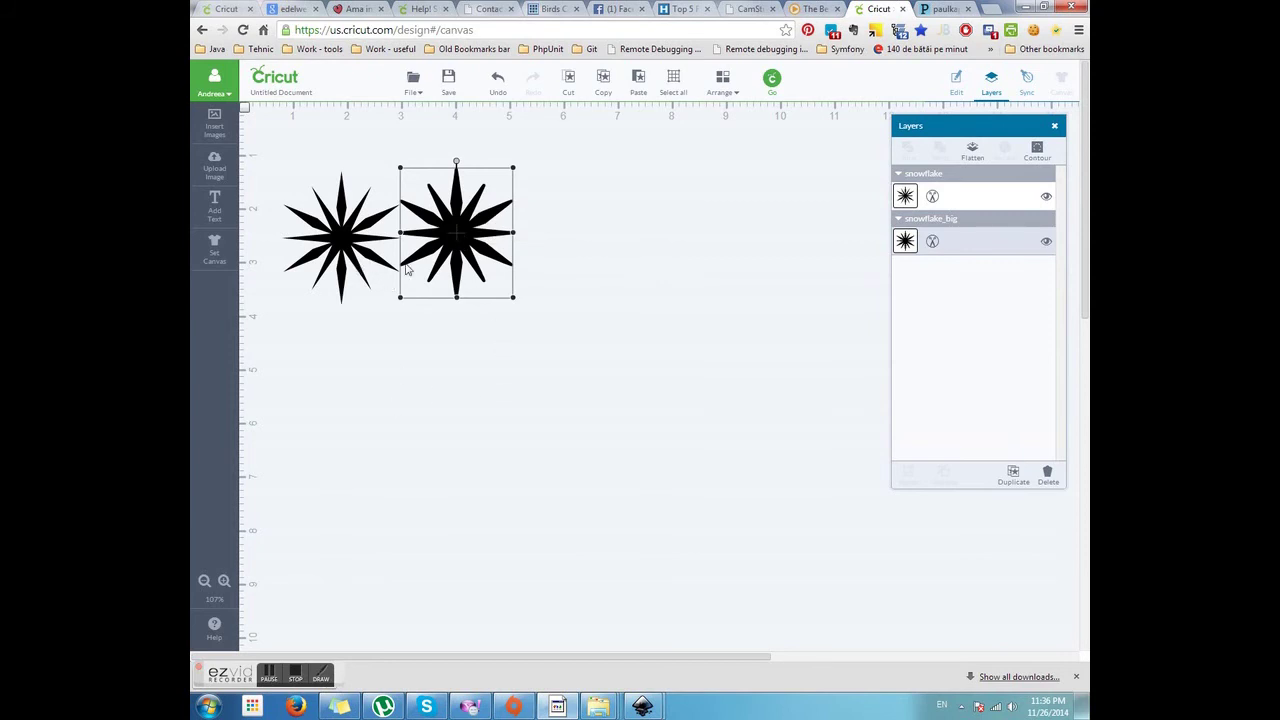
pyautogui.moveTo(453, 234); pyautogui.dragTo(462, 225)
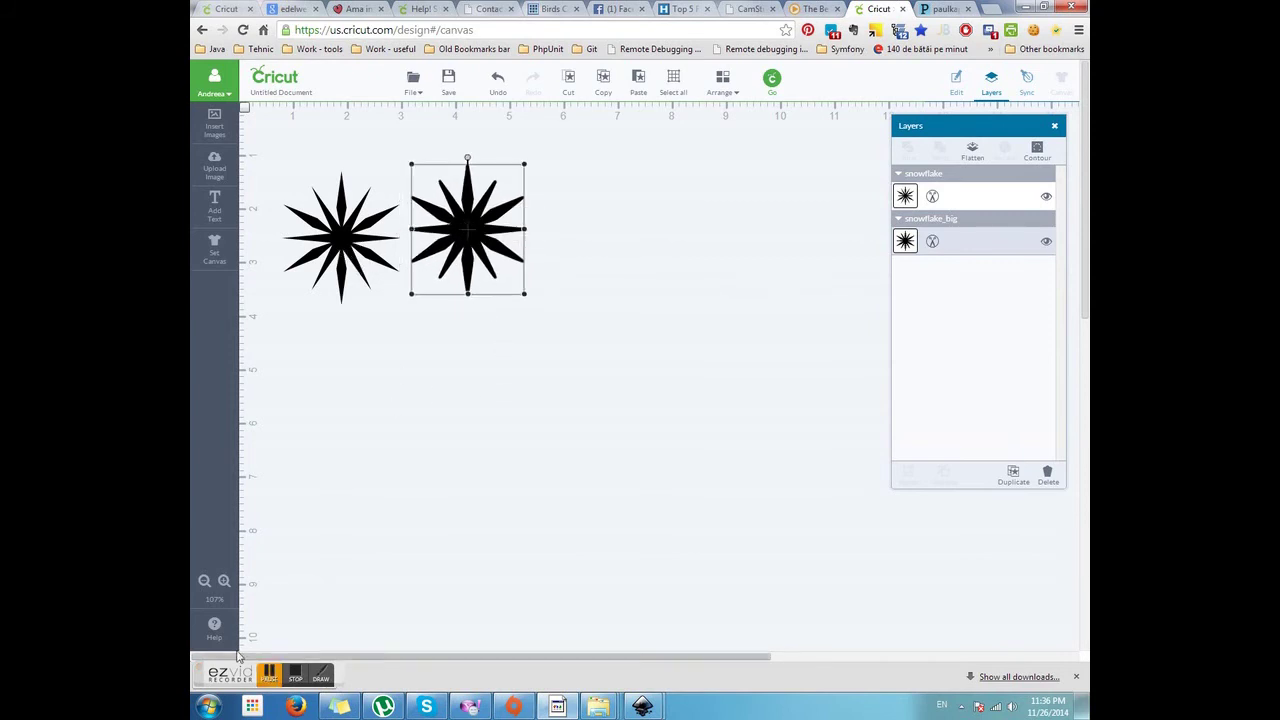
pyautogui.click(224, 581)
pyautogui.click(225, 581)
pyautogui.click(225, 581)
pyautogui.click(225, 581)
pyautogui.click(225, 581)
pyautogui.click(225, 581)
pyautogui.click(225, 581)
pyautogui.click(225, 581)
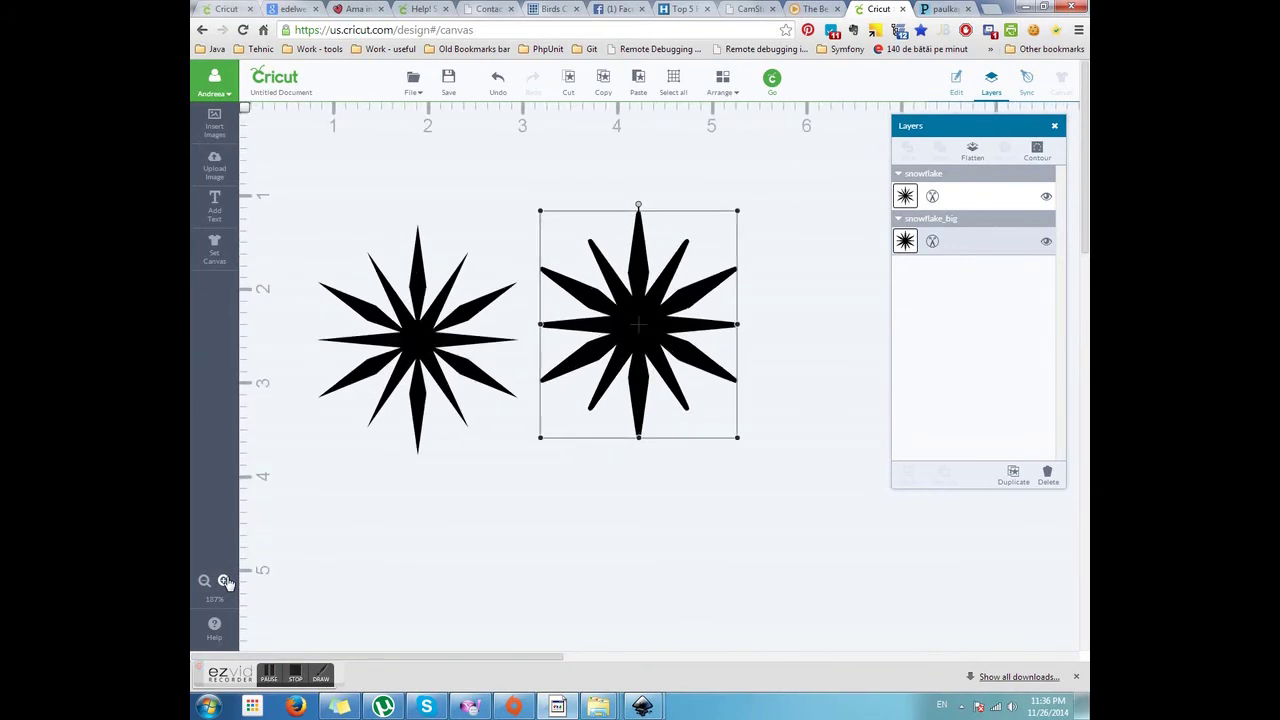
pyautogui.click(225, 581)
pyautogui.moveTo(424, 356)
pyautogui.mouseDown()
pyautogui.moveTo(411, 318)
pyautogui.moveTo(415, 338)
pyautogui.mouseUp()
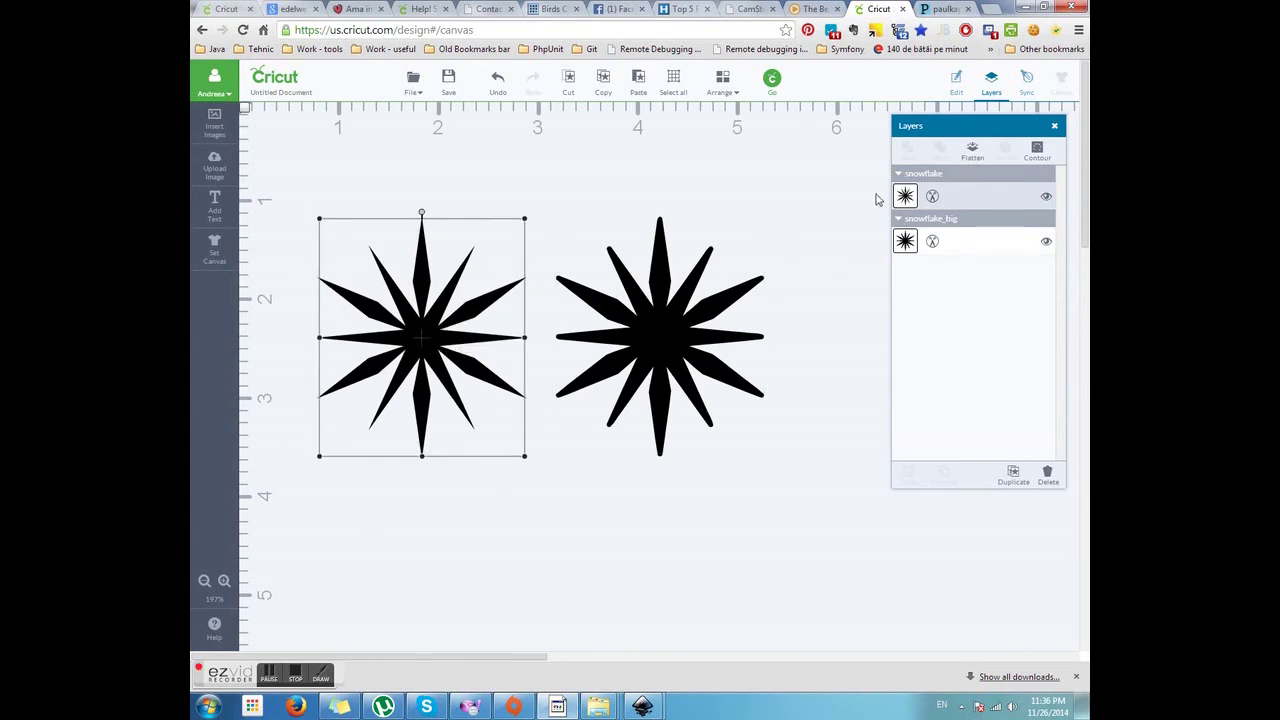
# - Colour the thin snowflake orange (#ed7122) and centre it over the black snowflake_big
pyautogui.click(908, 199)
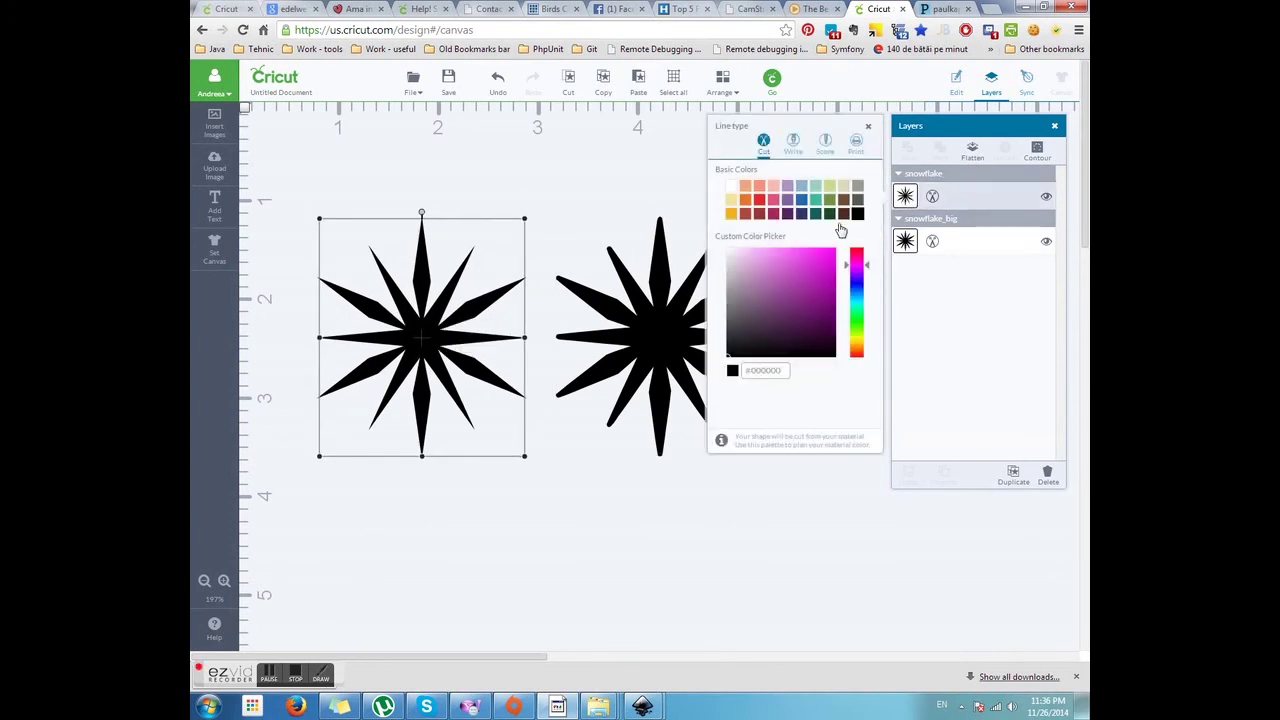
pyautogui.click(745, 200)
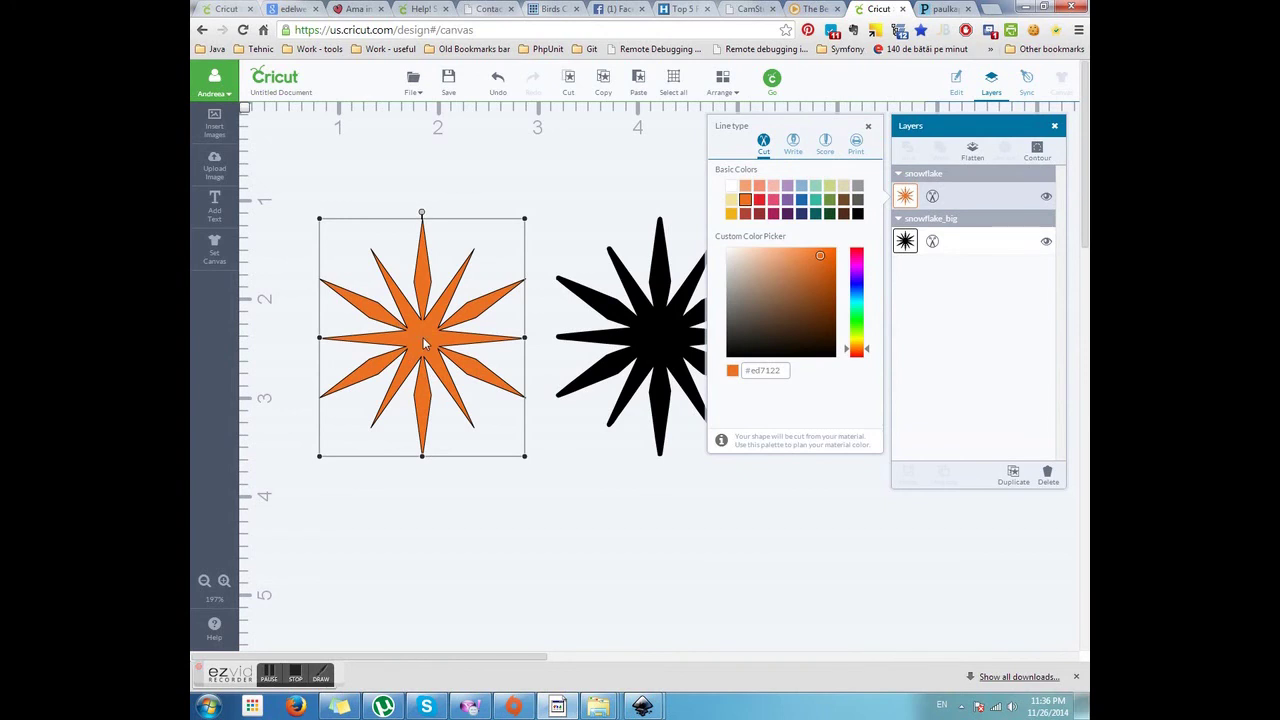
pyautogui.click(868, 126)
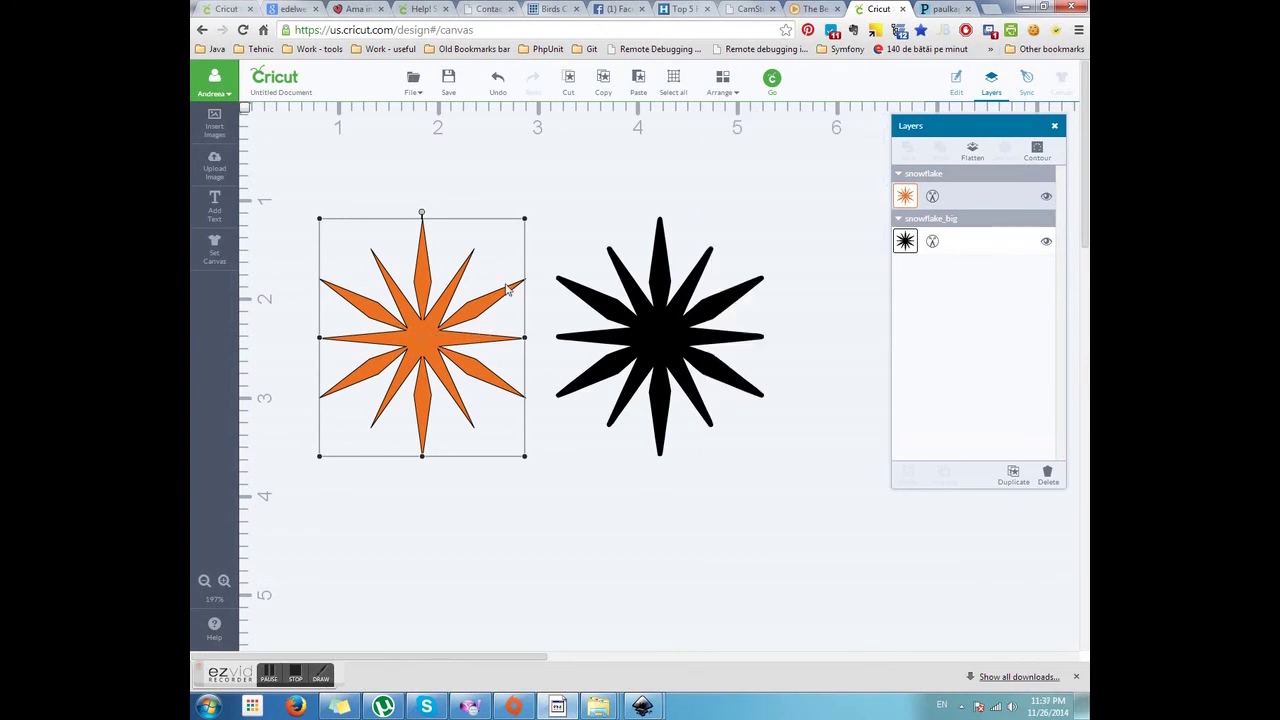
pyautogui.moveTo(425, 337); pyautogui.dragTo(658, 332)
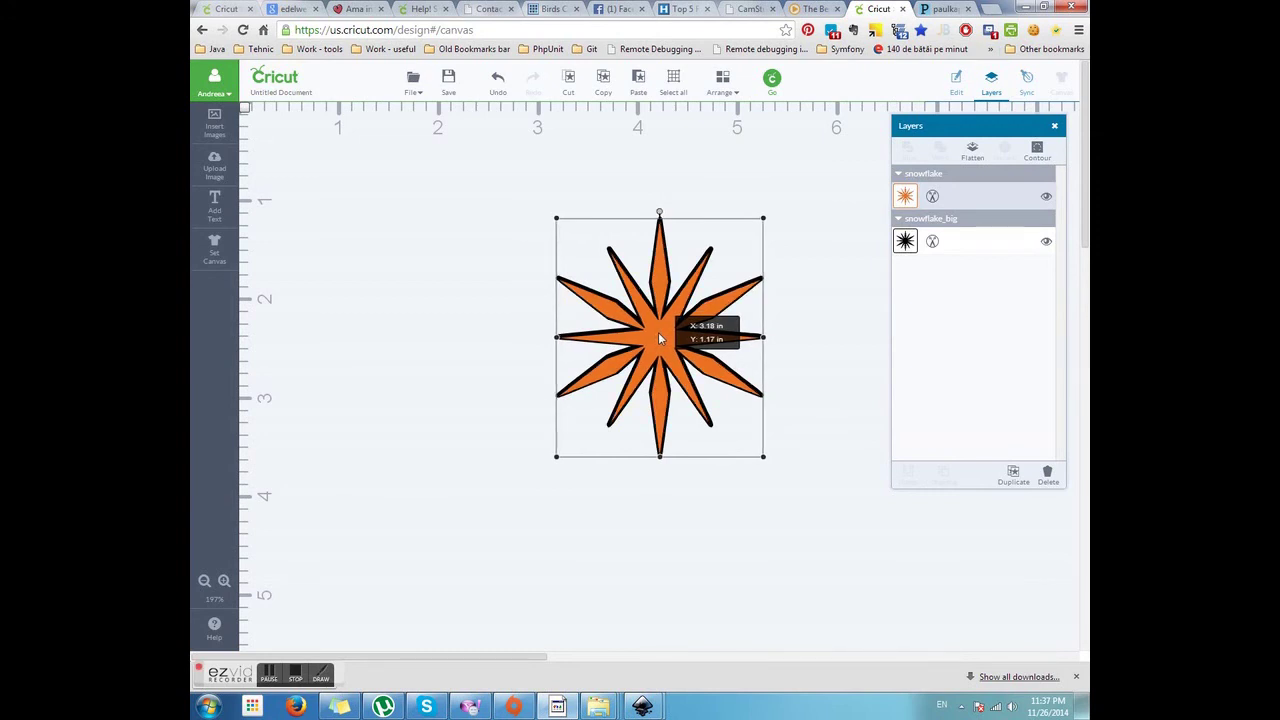
pyautogui.moveTo(658, 332); pyautogui.dragTo(659, 331)
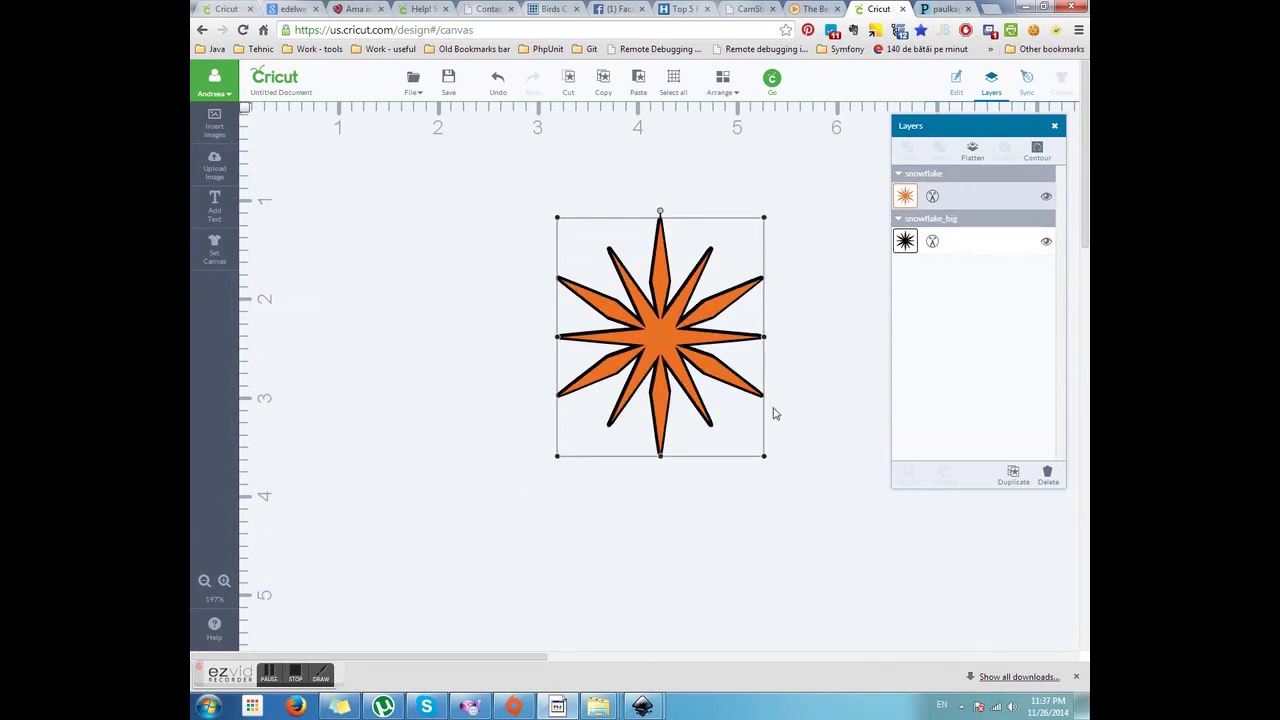
# - Change the thin snowflake's line type to Write and attach it to the cut layer snowflake_big
pyautogui.click(933, 197)
pyautogui.click(793, 141)
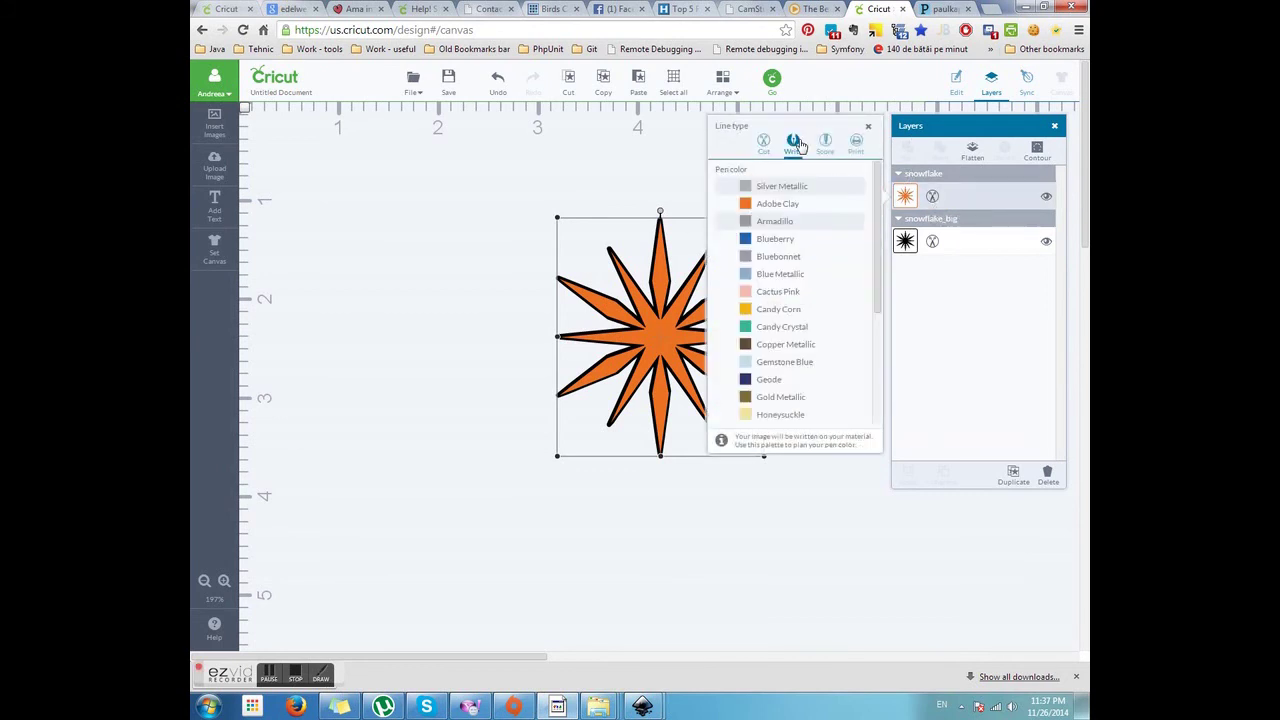
pyautogui.click(483, 191)
pyautogui.moveTo(484, 158); pyautogui.dragTo(867, 488)
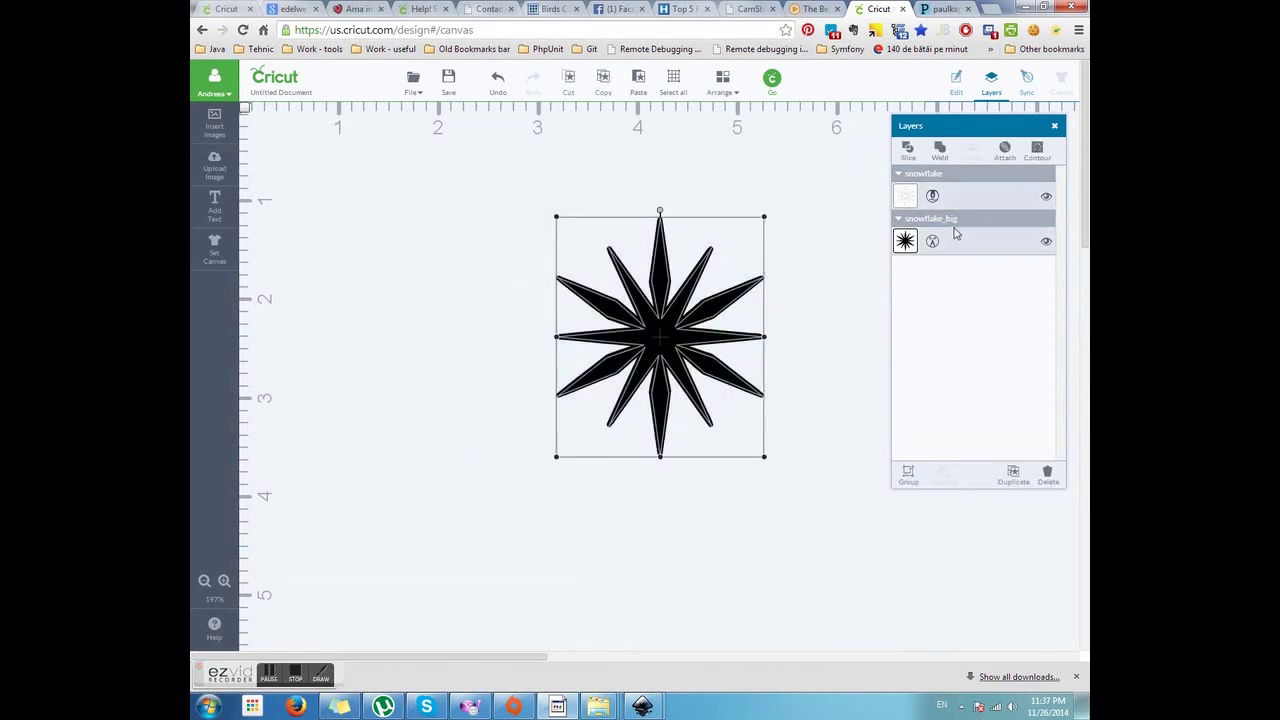
pyautogui.click(1004, 152)
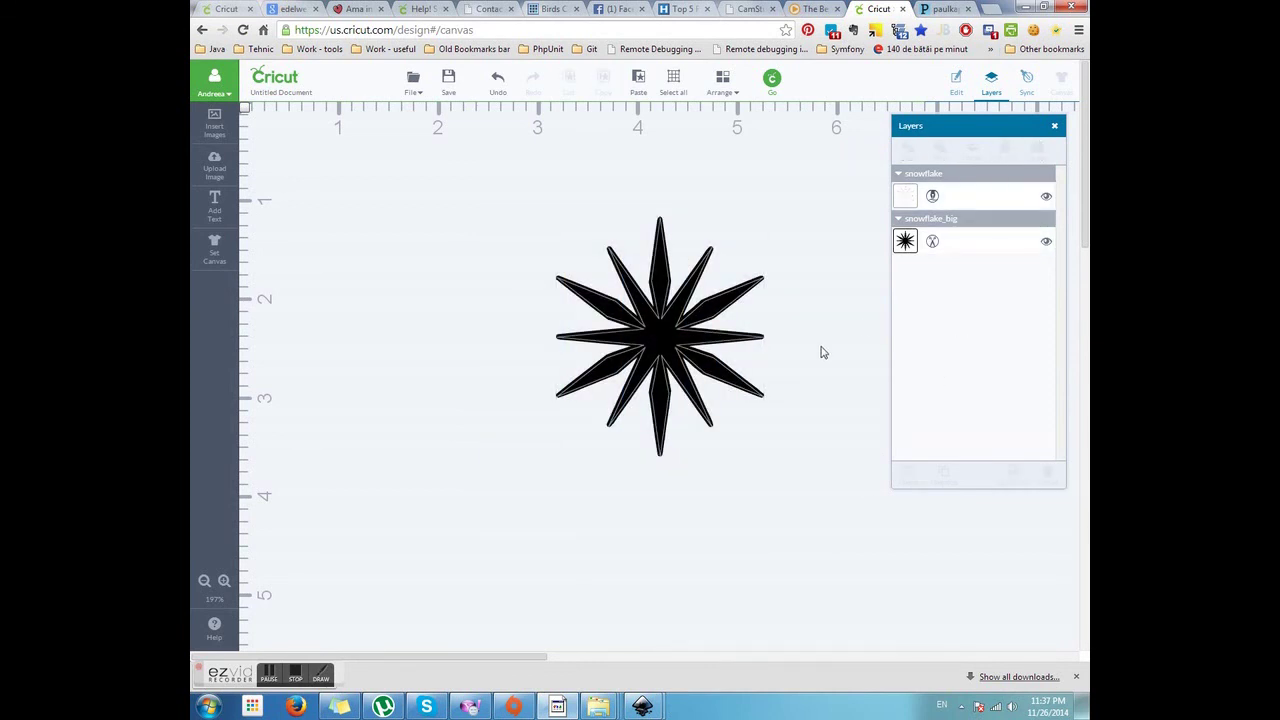
# - Check the attached snowflake pair in the mat preview, and return to the canvas
pyautogui.click(645, 322)
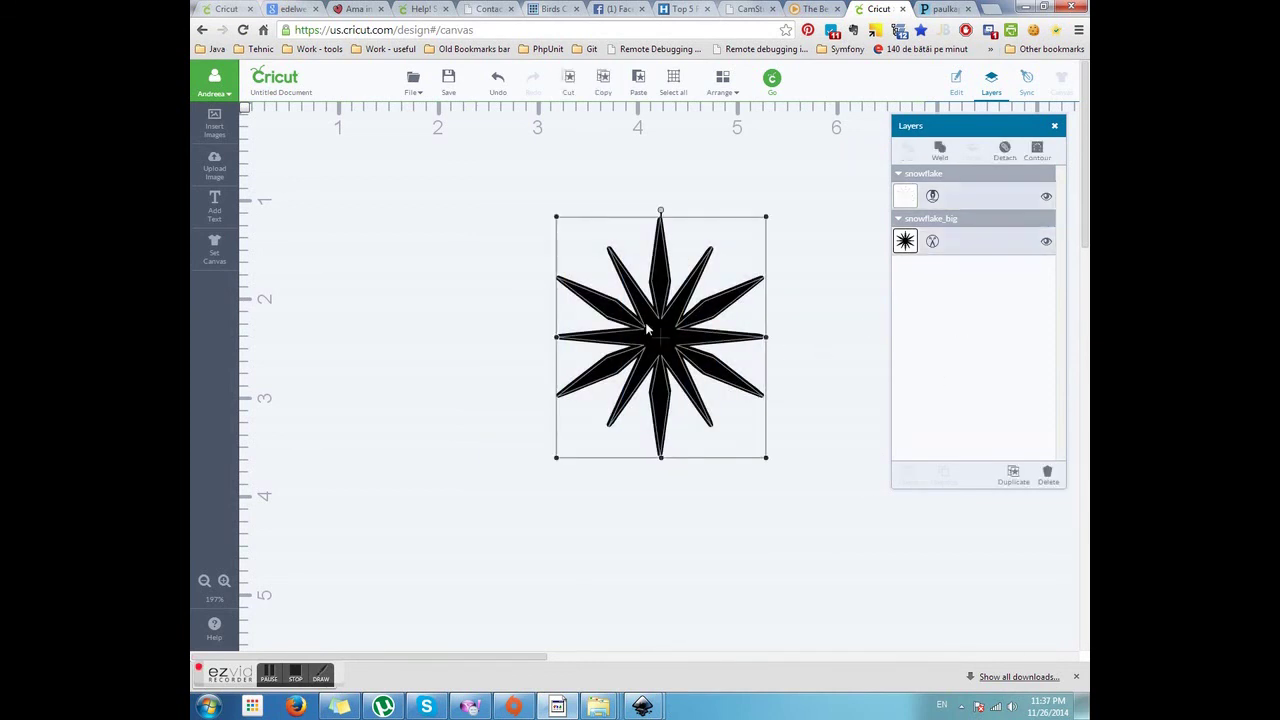
pyautogui.click(771, 82)
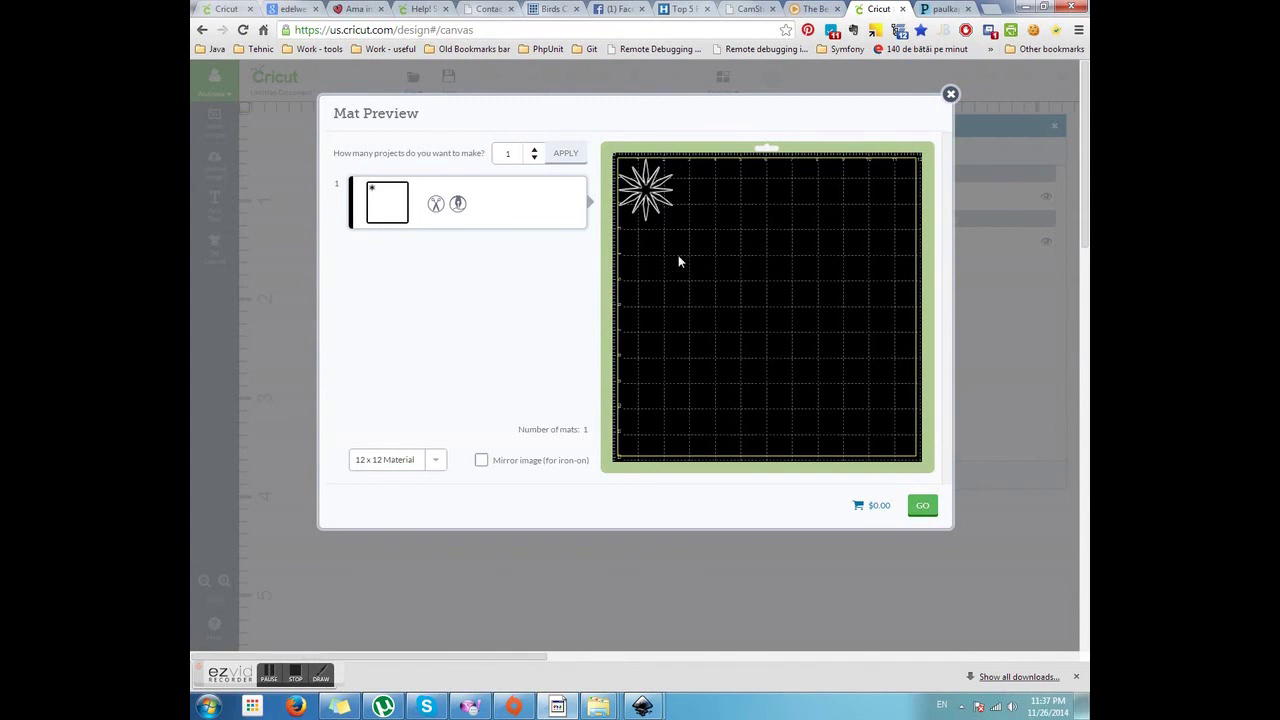
pyautogui.click(951, 94)
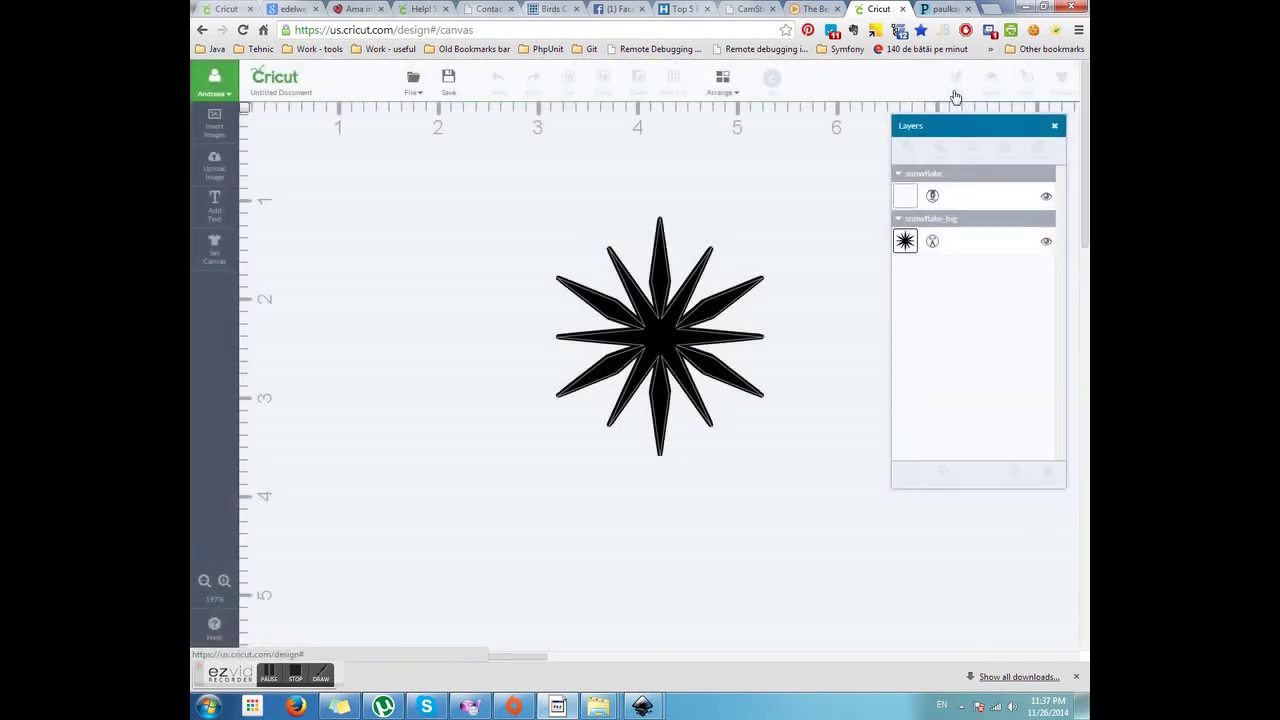